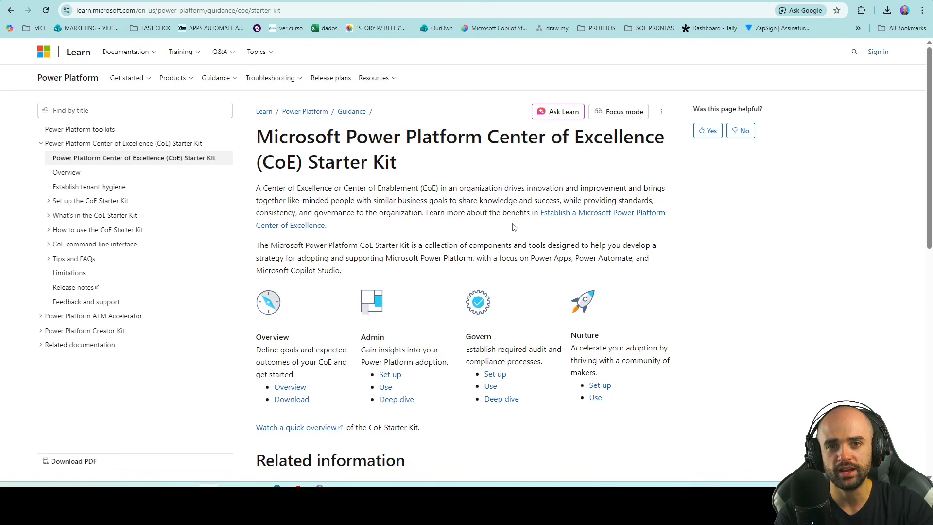
Step: Scroll through the CoE Starter Kit page, highlighting the Admin card text and the Nurture heading
scroll(514, 227, down, 1)
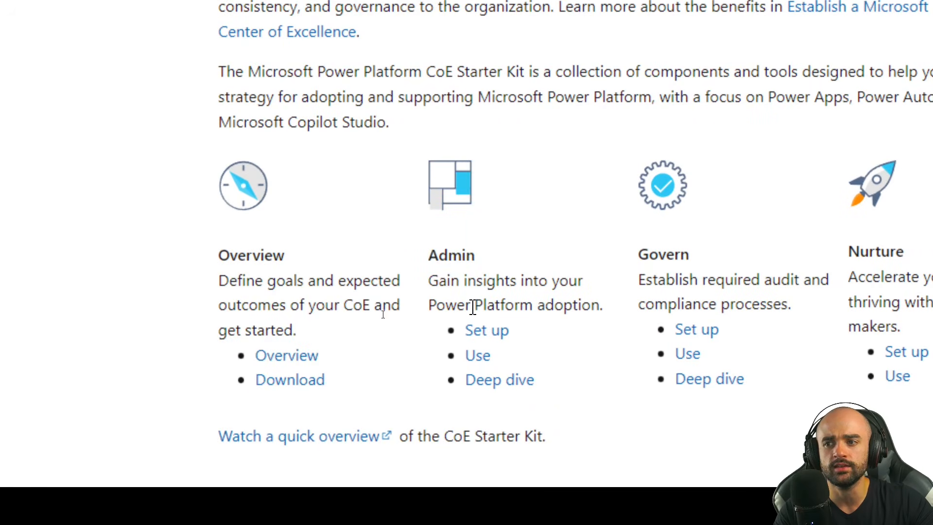
drag(530, 309, 566, 309)
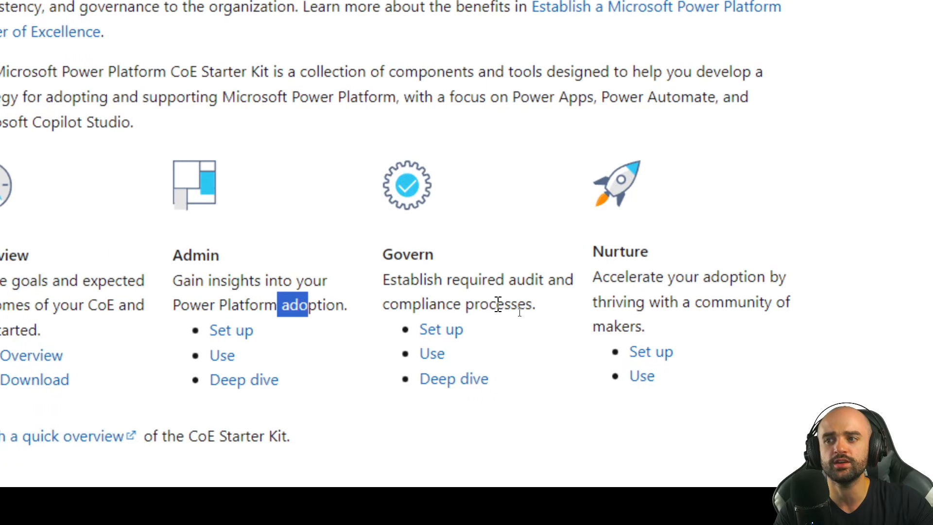
click(500, 289)
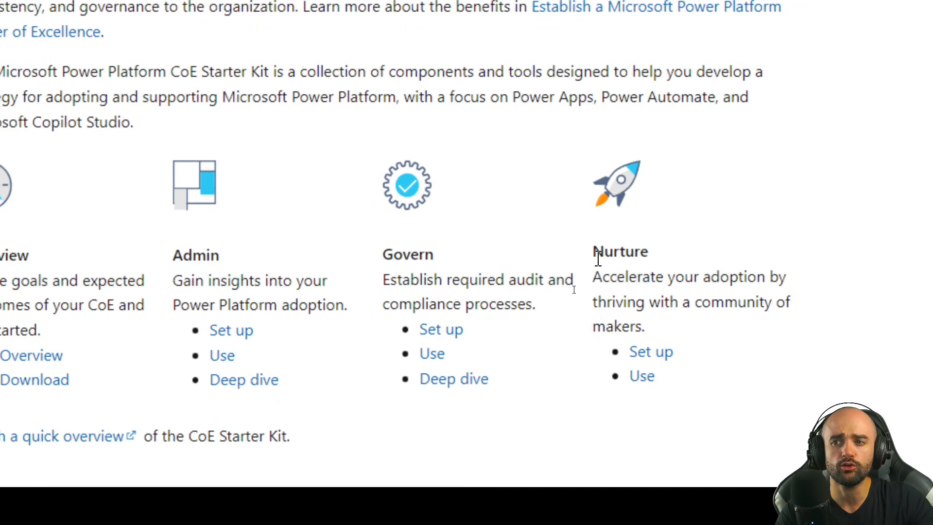
drag(593, 251, 652, 265)
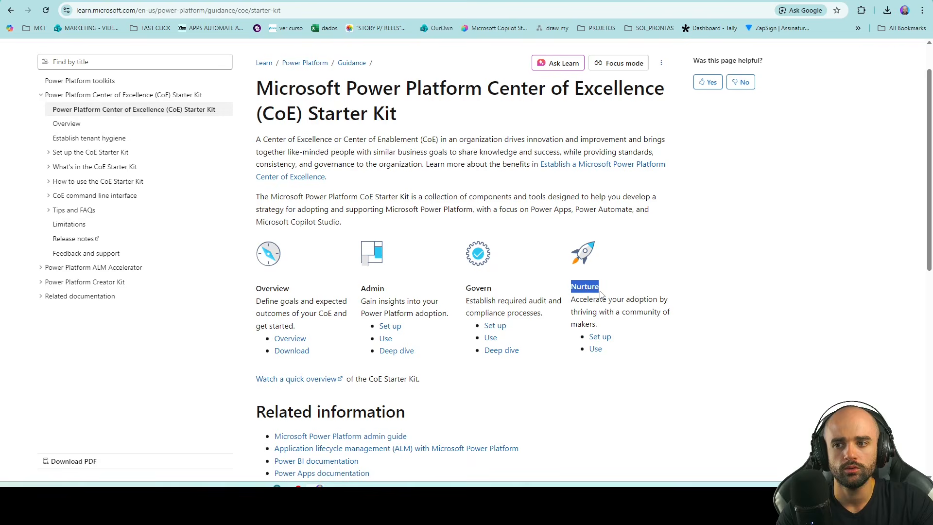
scroll(602, 294, down, 1)
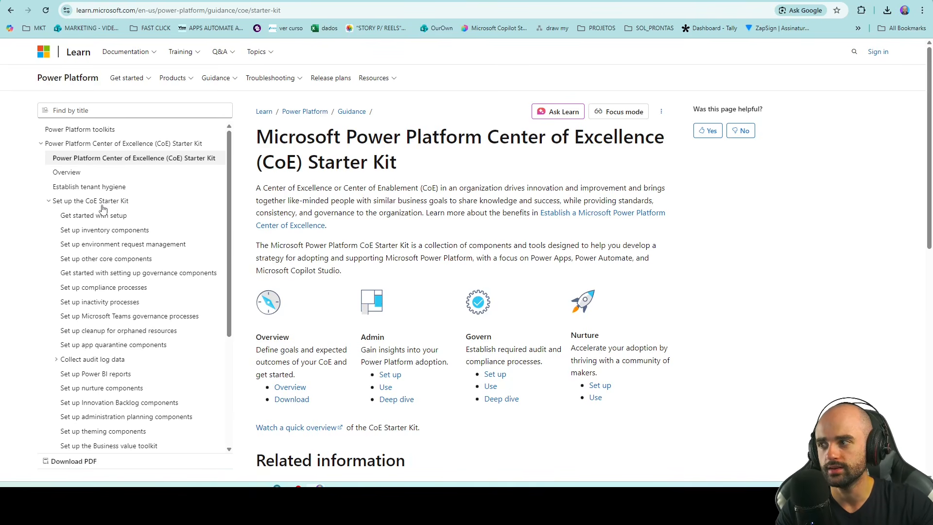
click(68, 218)
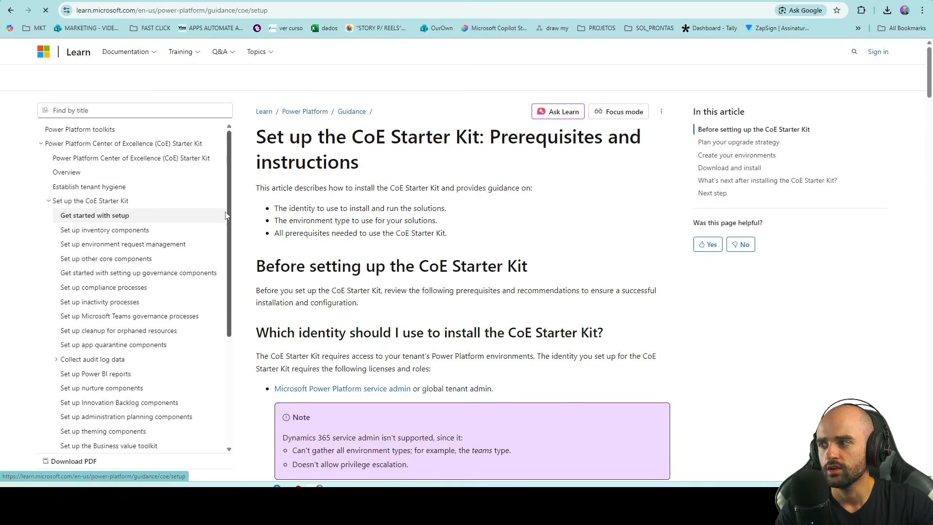
scroll(202, 249, down, 3)
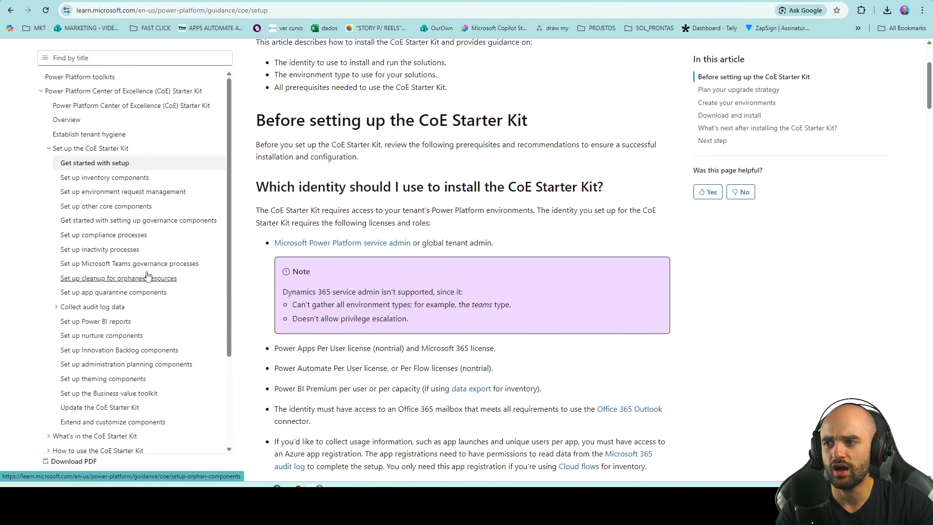
scroll(459, 257, down, 9)
scroll(460, 257, up, 2)
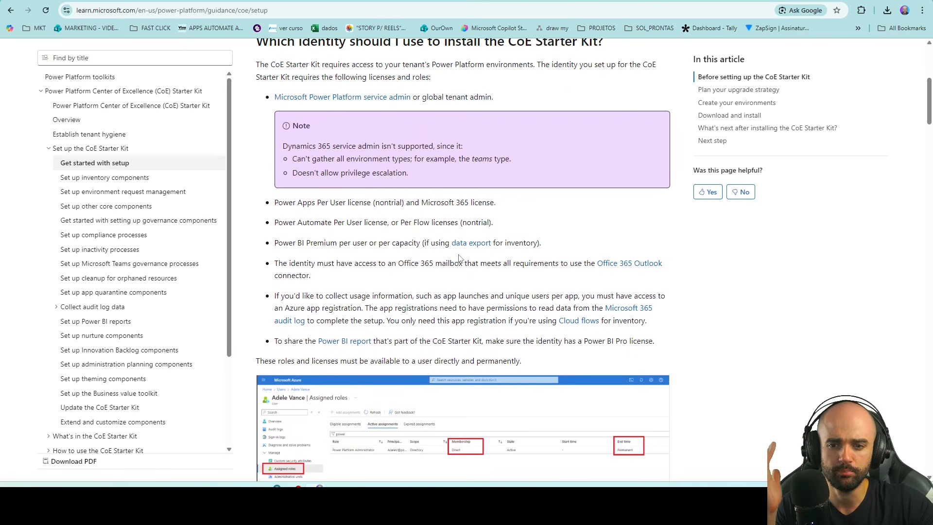
scroll(335, 232, up, 1)
scroll(335, 232, down, 1)
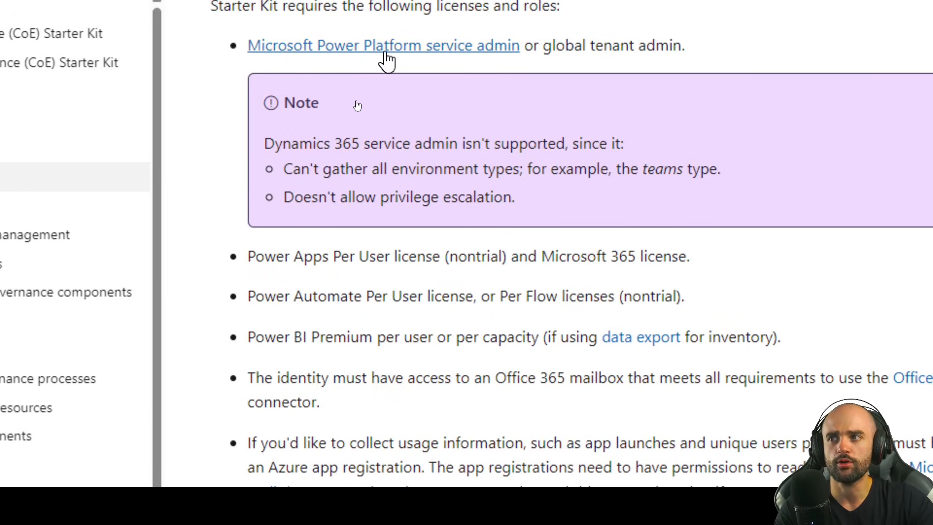
drag(534, 47, 680, 50)
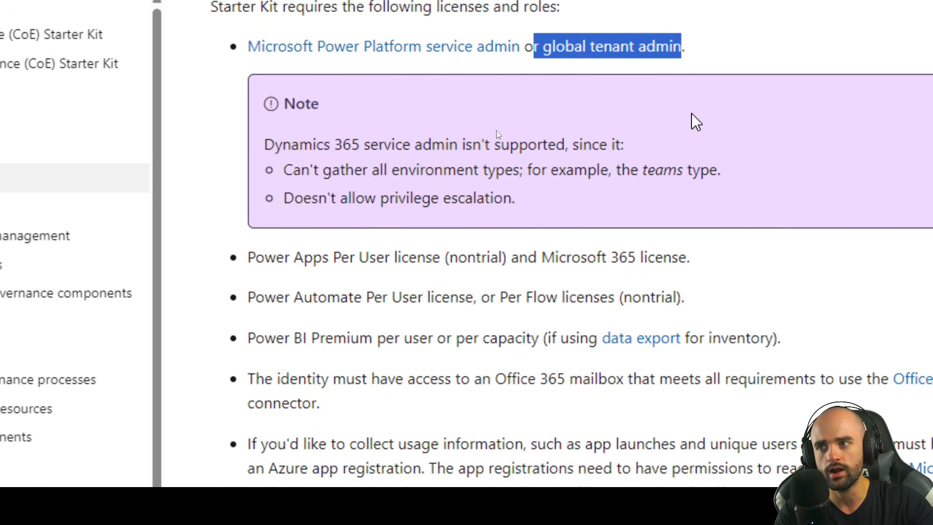
scroll(598, 321, down, 1)
click(257, 219)
drag(248, 220, 321, 220)
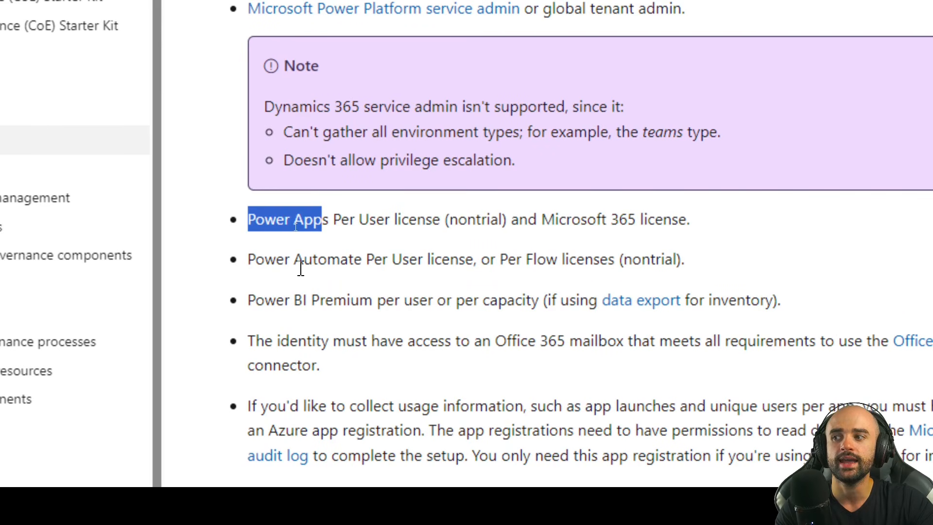
drag(248, 260, 284, 260)
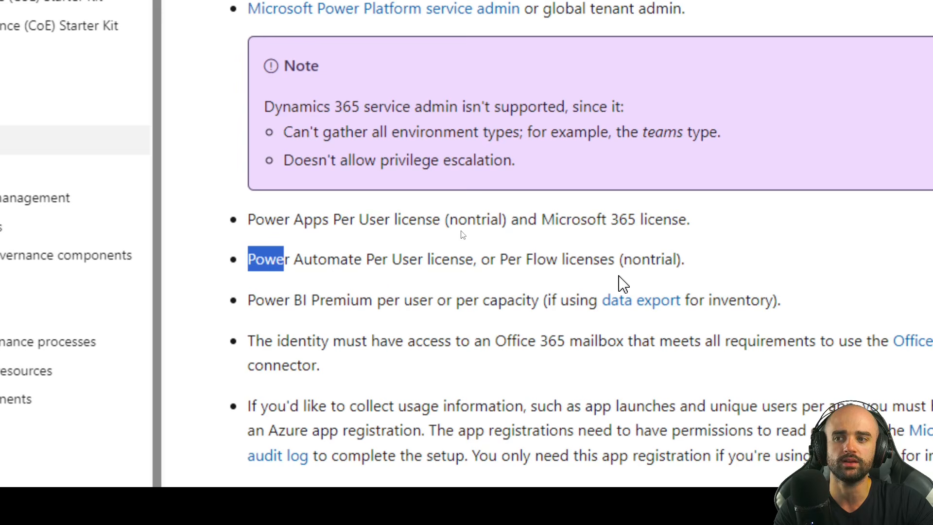
drag(684, 259, 251, 218)
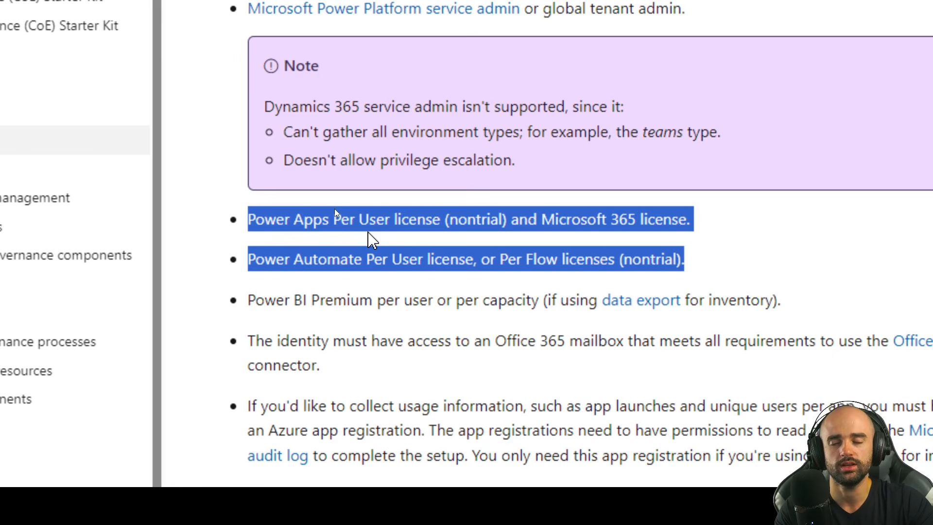
scroll(400, 241, up, 1)
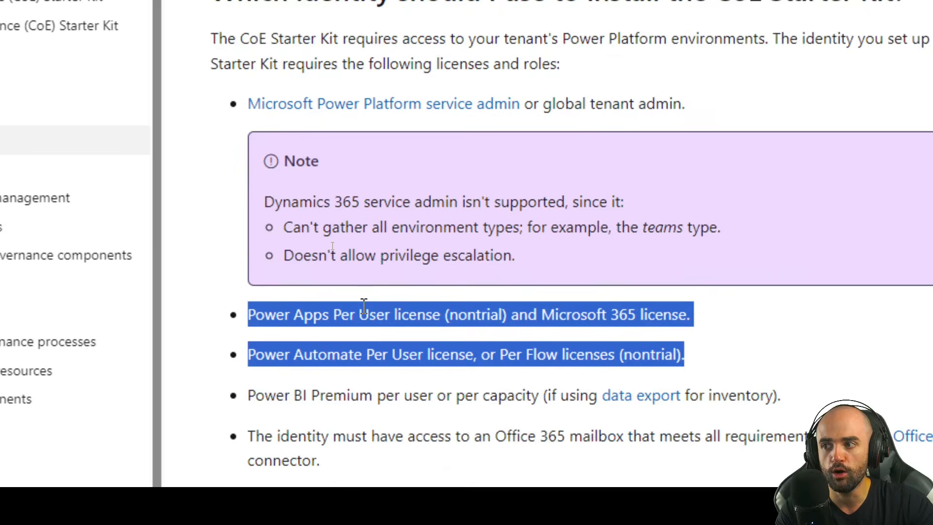
scroll(364, 280, down, 1)
scroll(368, 273, up, 1)
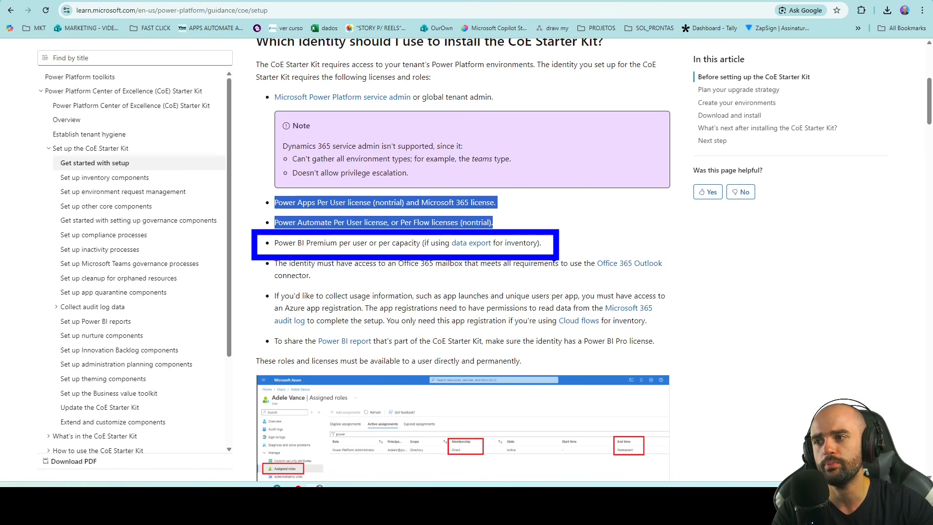
key(Escape)
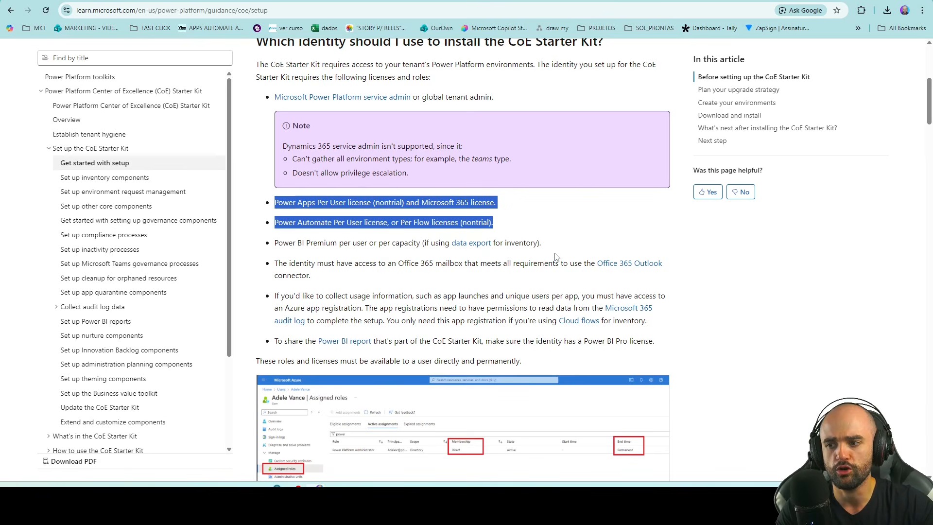
scroll(555, 256, down, 3)
scroll(496, 245, up, 3)
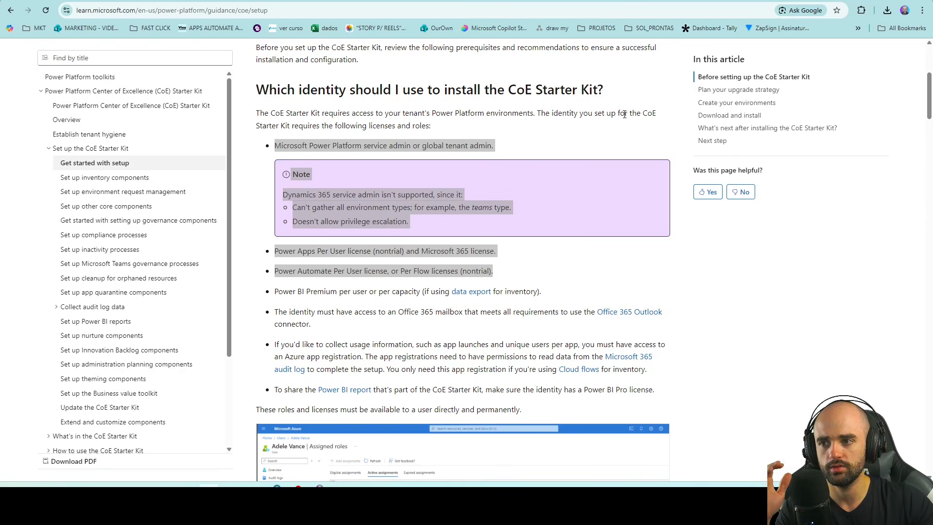
click(534, 272)
scroll(525, 269, down, 1)
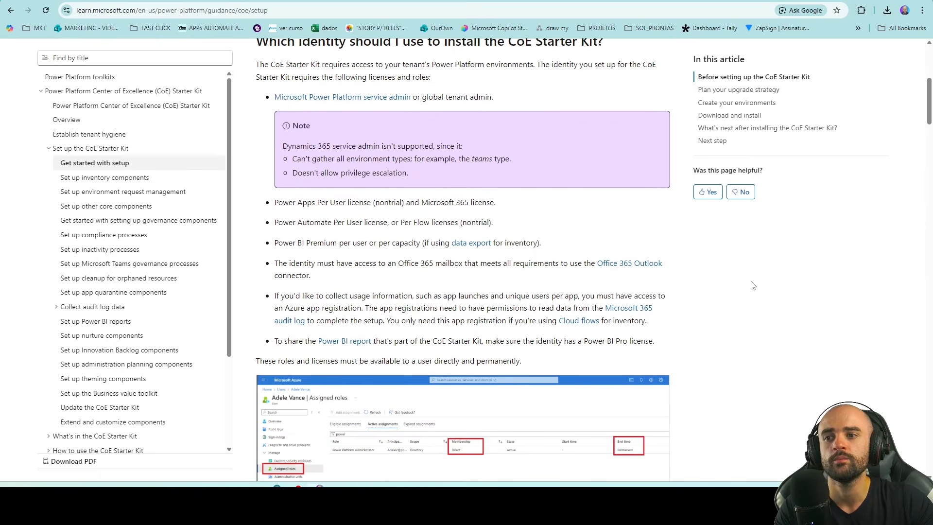
scroll(753, 285, down, 6)
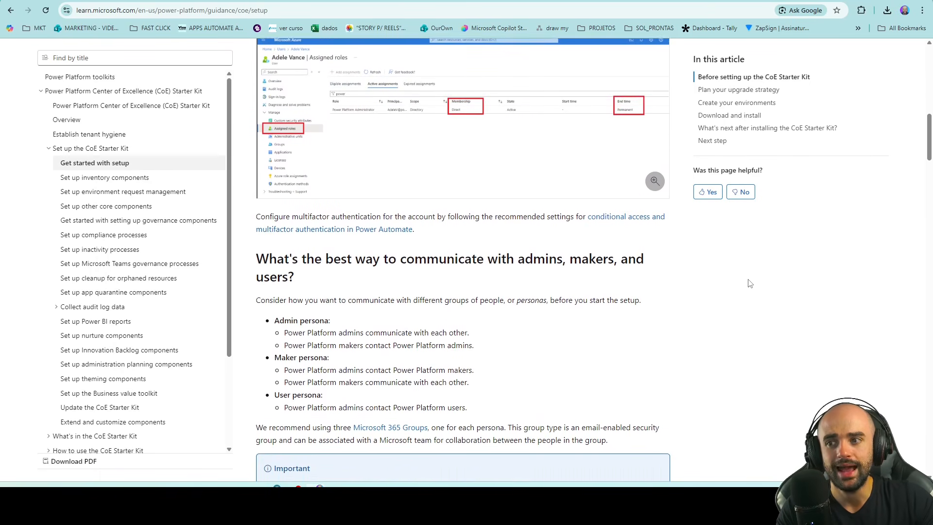
scroll(718, 295, down, 1)
scroll(718, 286, down, 20)
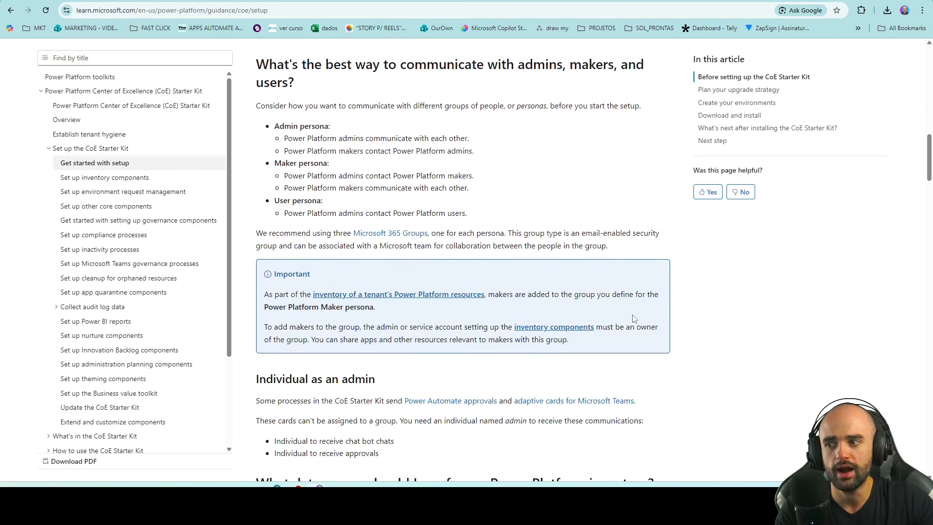
scroll(524, 317, down, 4)
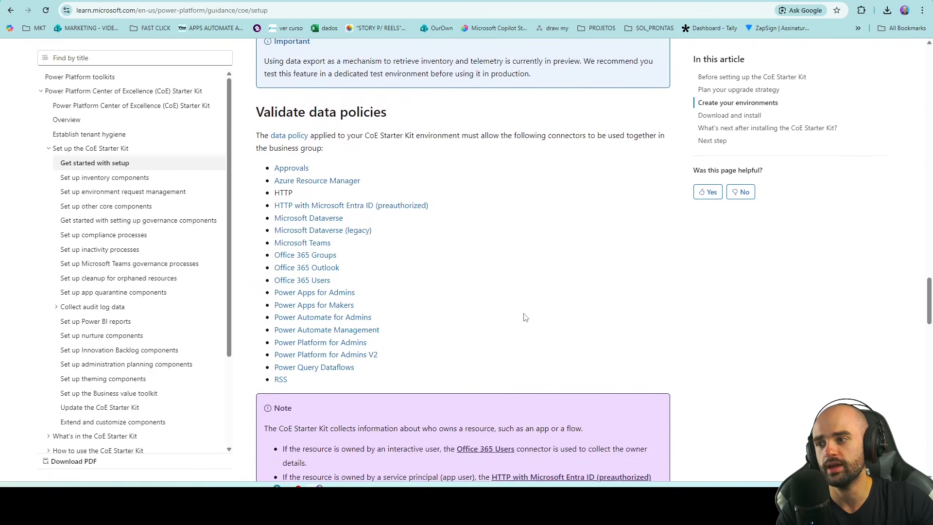
scroll(503, 339, up, 1)
scroll(503, 338, down, 1)
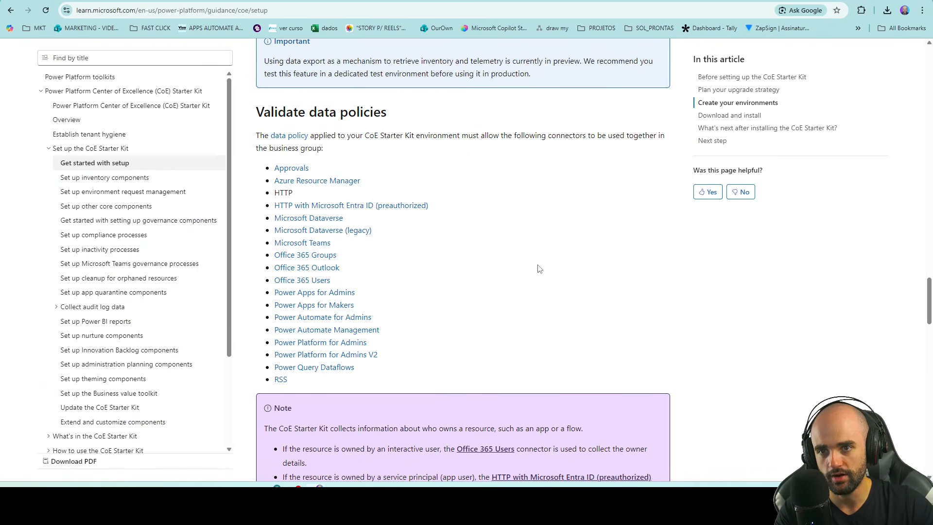
scroll(540, 269, up, 20)
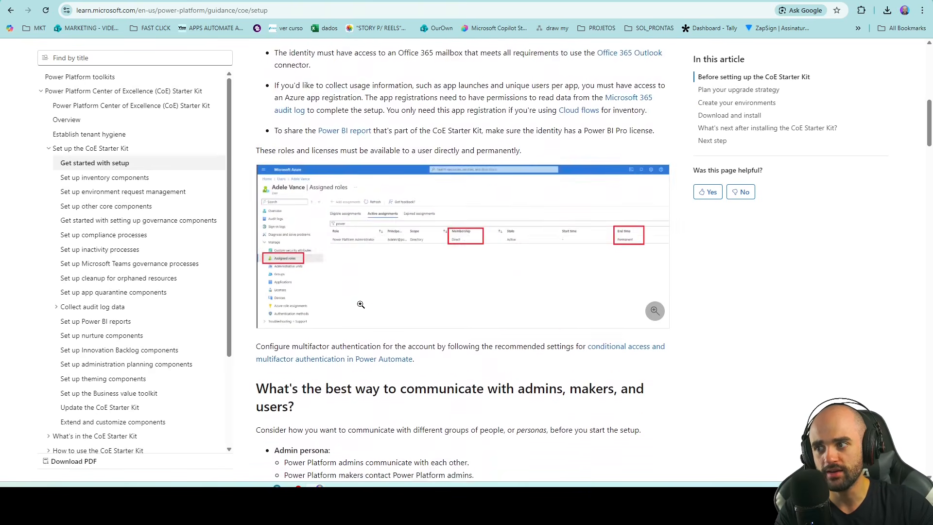
scroll(361, 304, up, 10)
scroll(345, 295, down, 4)
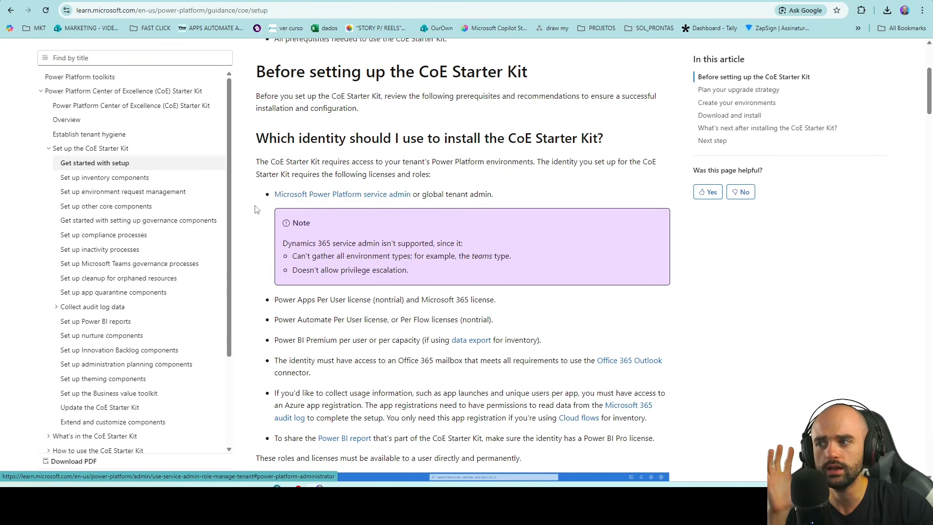
Step: Switch to Power Automate and bring up its list of environments
key(ctrl+Tab)
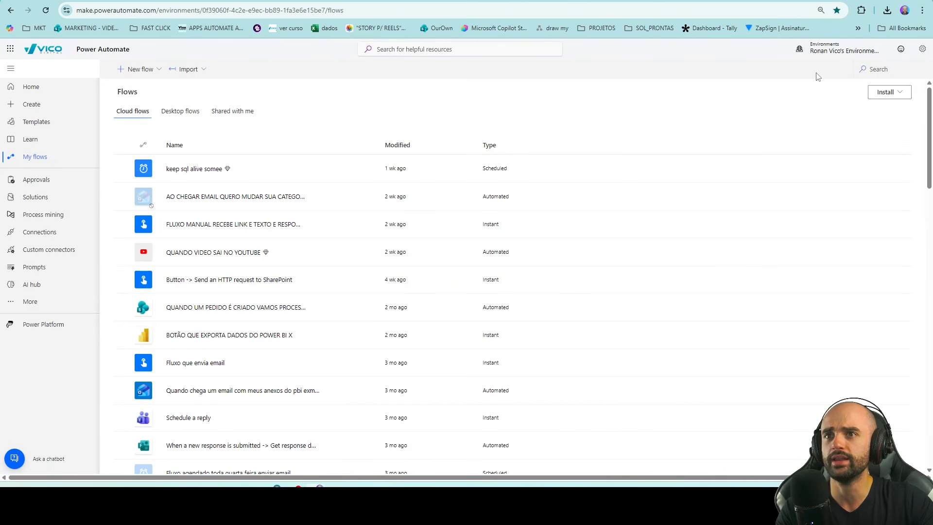
click(844, 49)
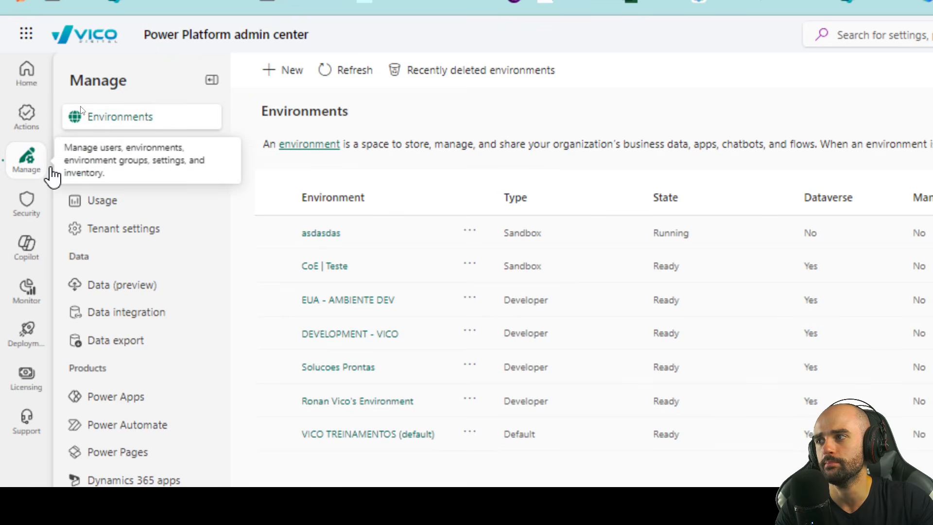
Step: Create a new environment 'abc Coe Dev' with no group, Production type and a Dataverse data store
click(291, 71)
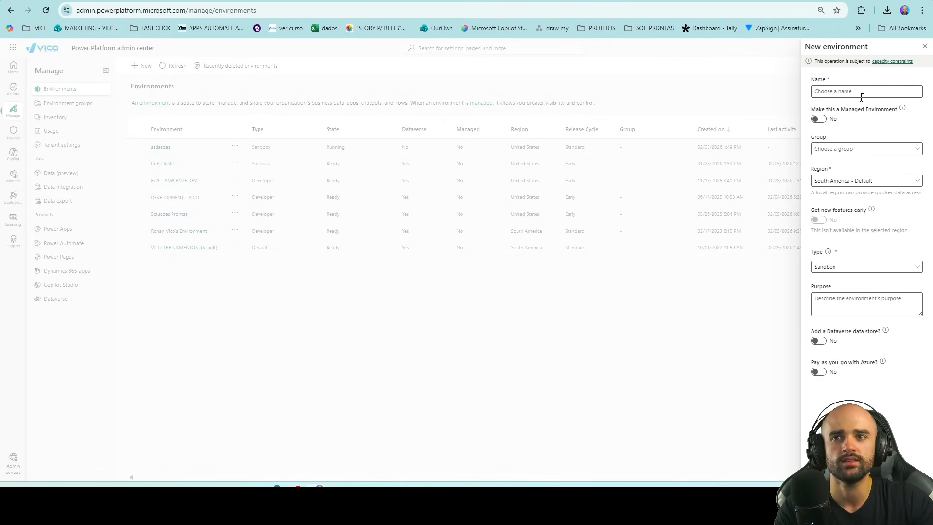
click(862, 97)
text(abc)
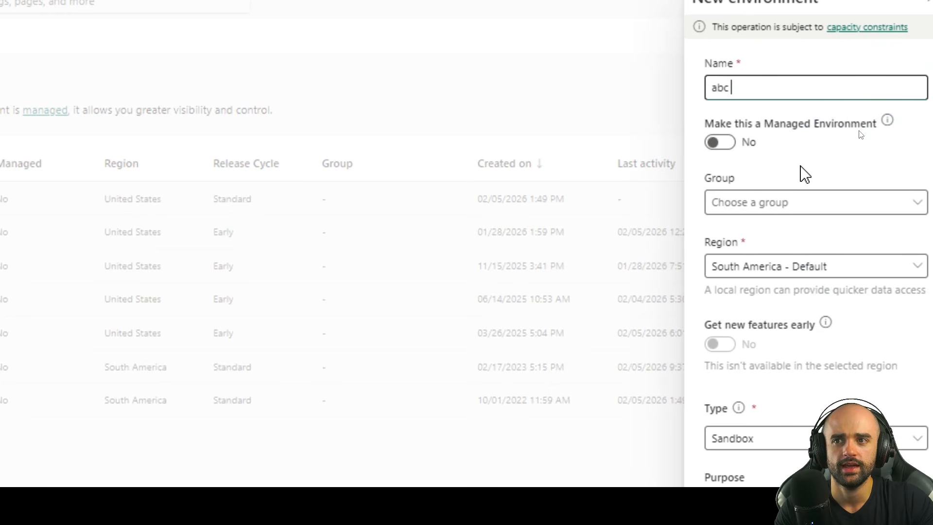
text( Coe Dev)
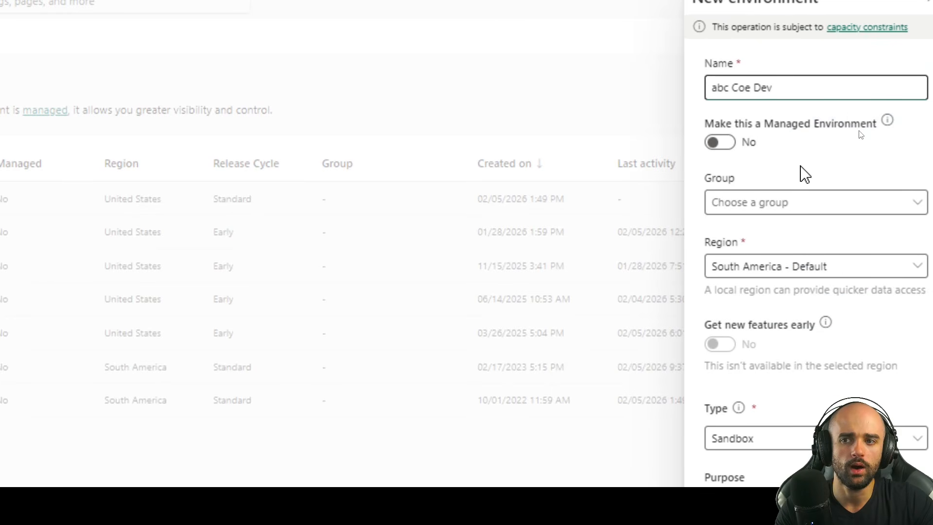
click(776, 209)
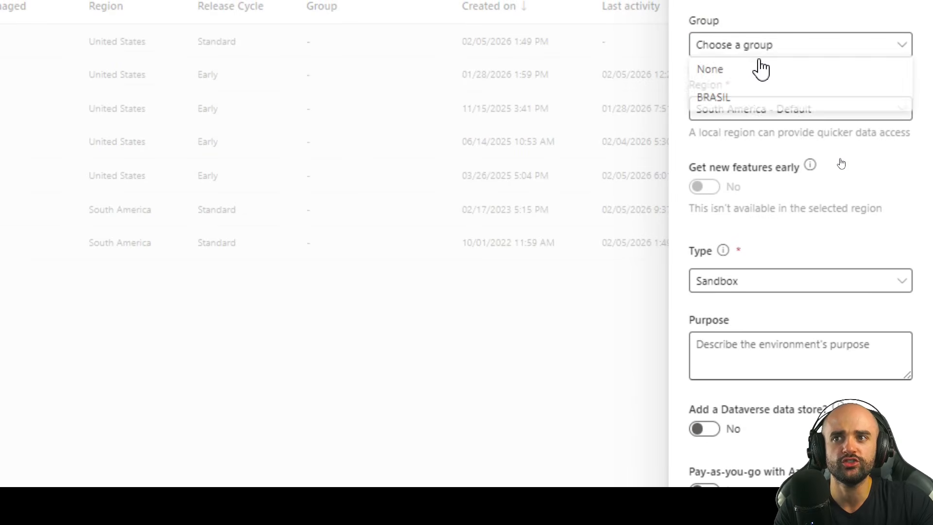
click(760, 70)
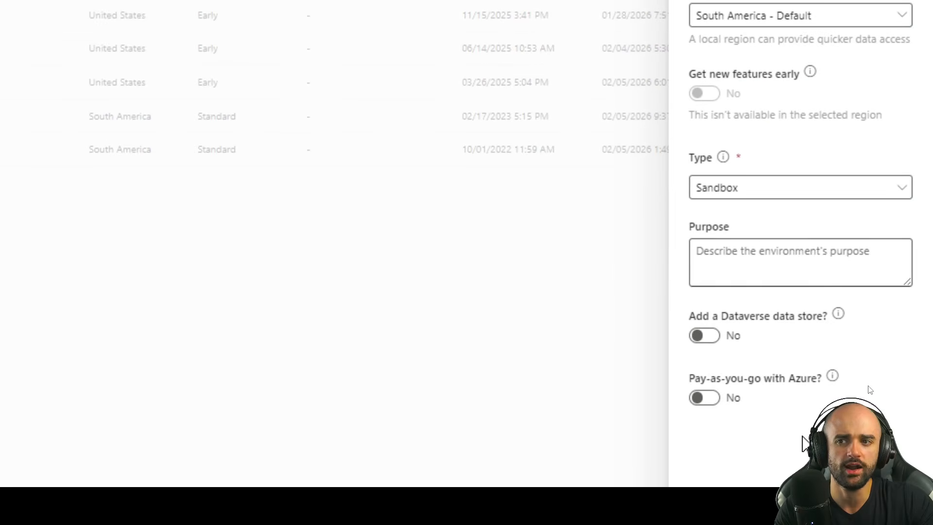
click(773, 192)
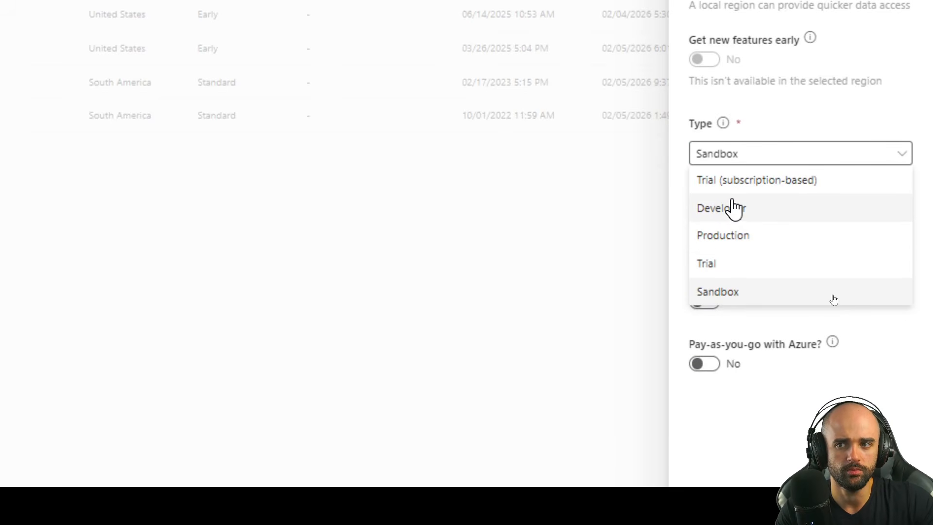
click(745, 236)
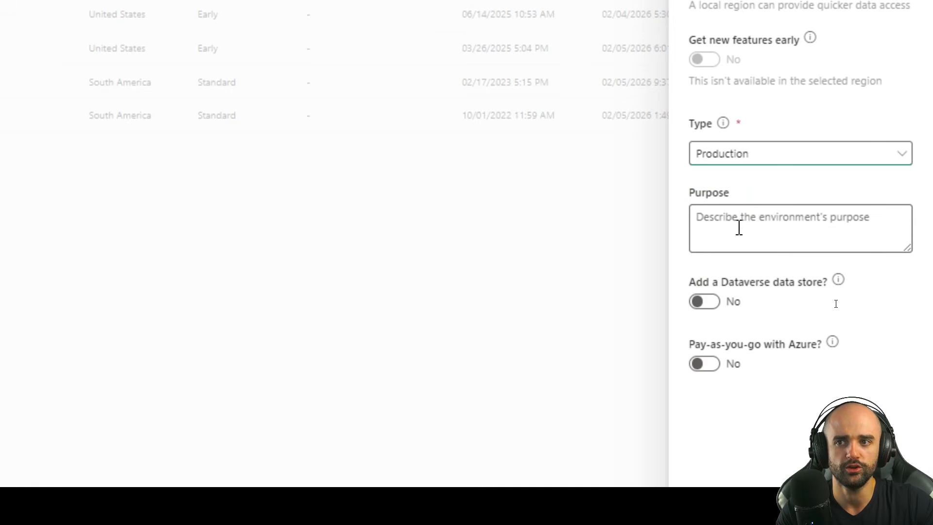
click(708, 304)
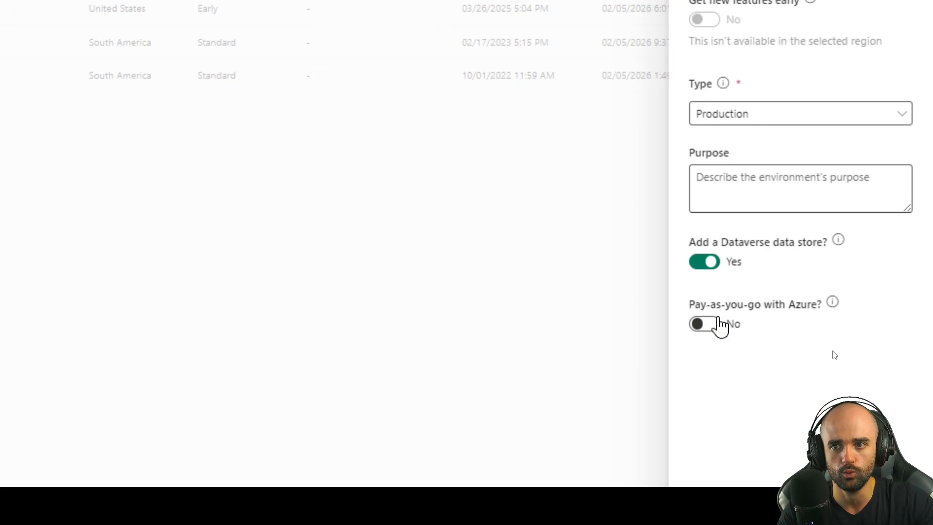
Step: On the next page, keep English (United States) as language and BRL (R$) as currency
click(728, 424)
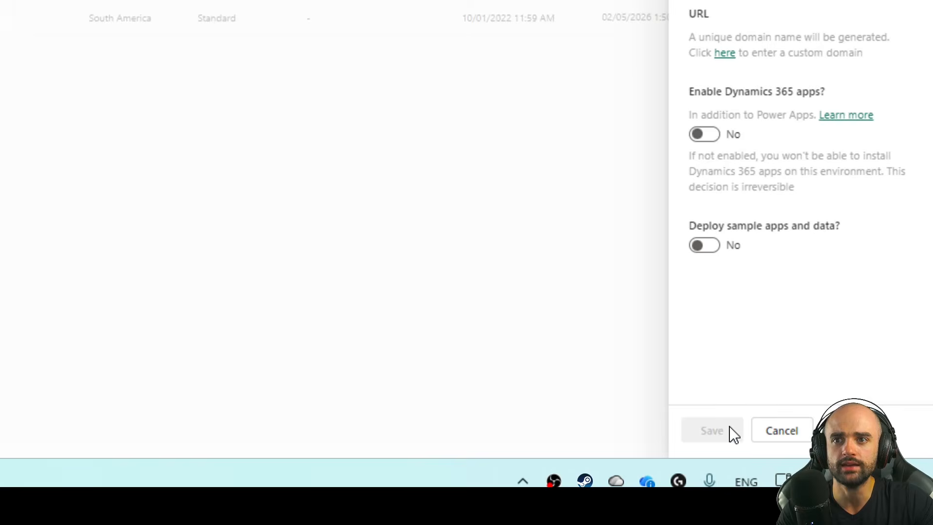
click(853, 117)
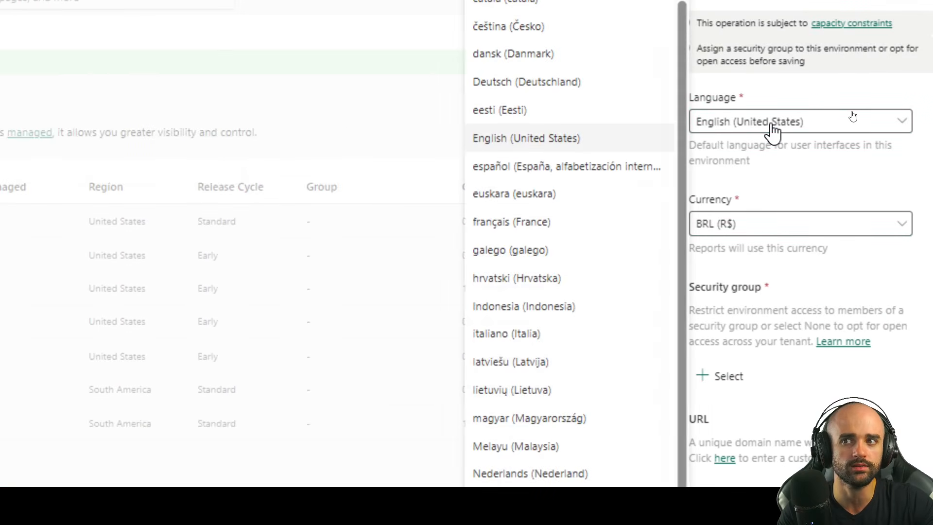
click(818, 117)
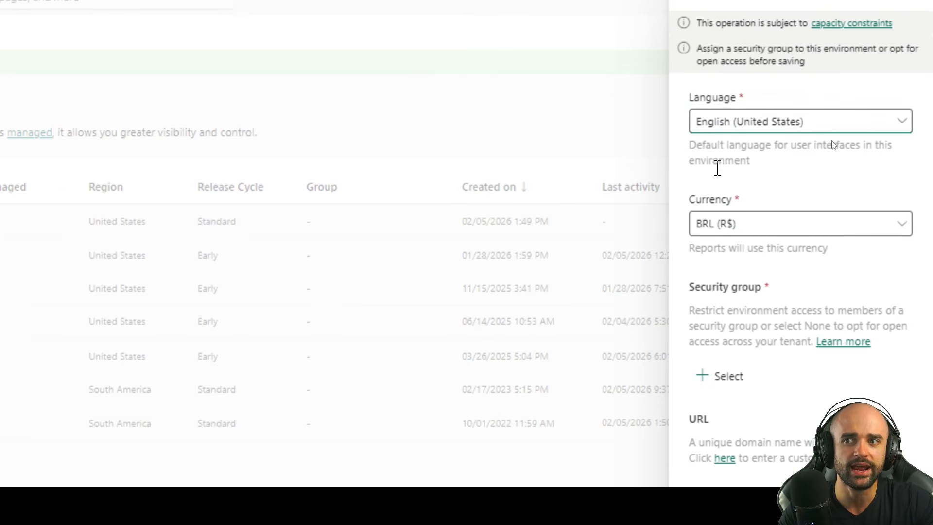
click(747, 221)
click(749, 224)
Step: Set the security group to None so all tenant users get open access
click(728, 222)
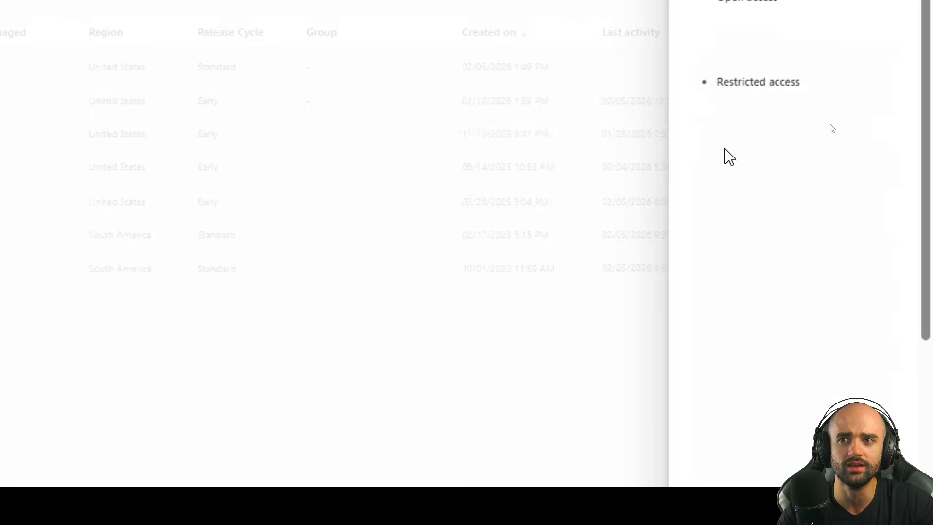
click(708, 215)
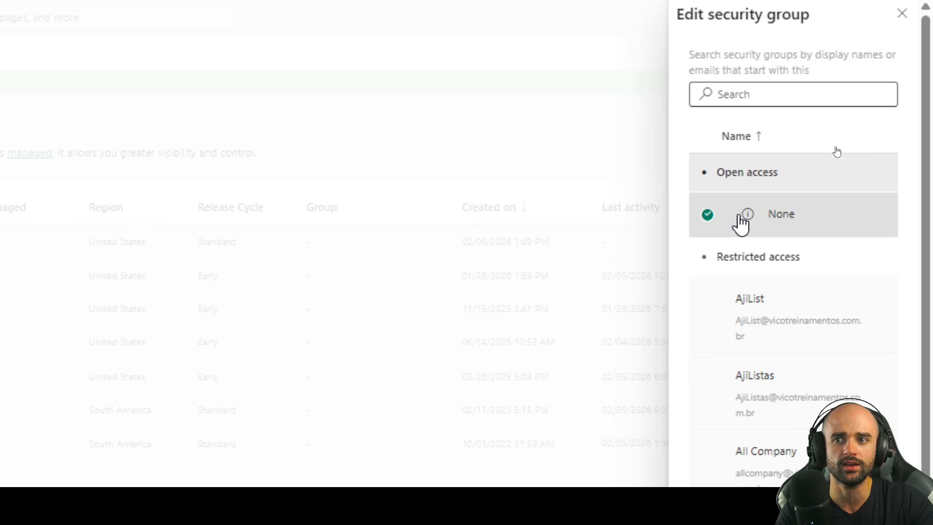
double_click(815, 226)
click(729, 223)
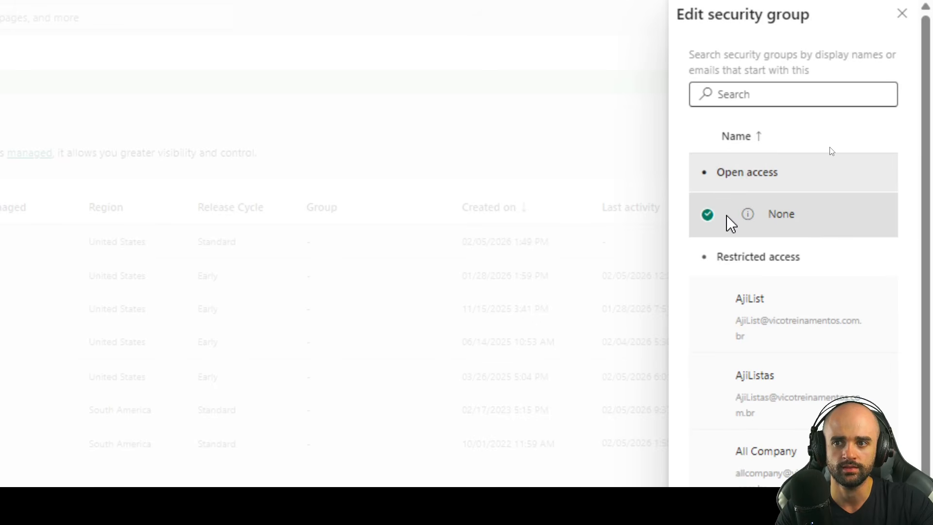
click(712, 457)
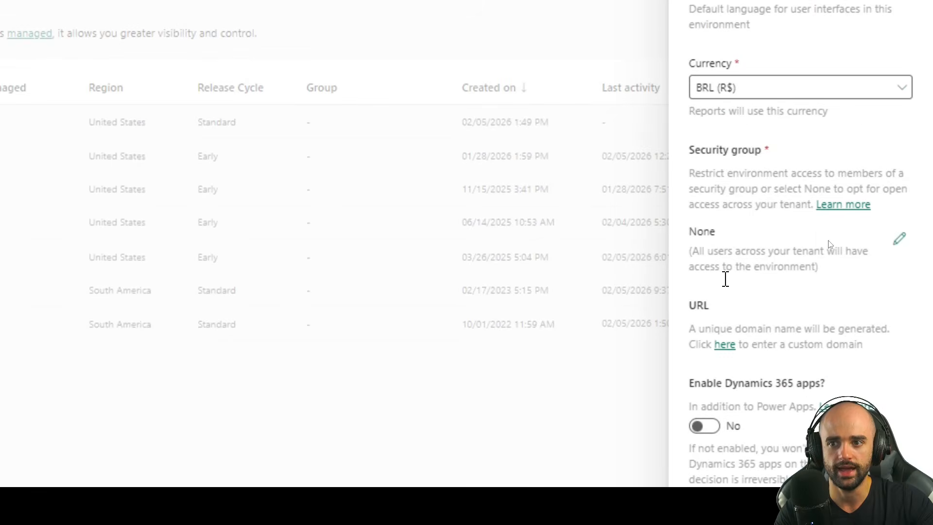
drag(690, 288, 782, 308)
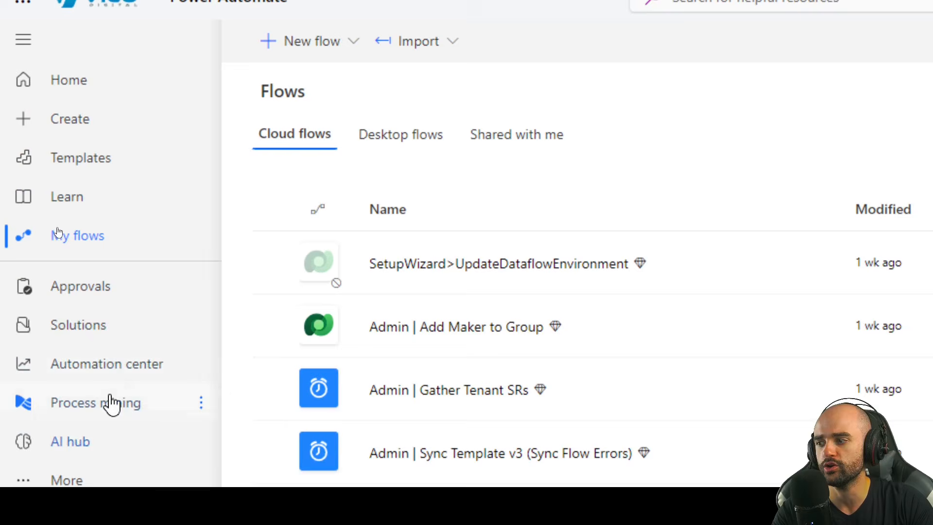
Step: Go to Solutions and launch the AppSource marketplace of Power Platform apps
click(123, 448)
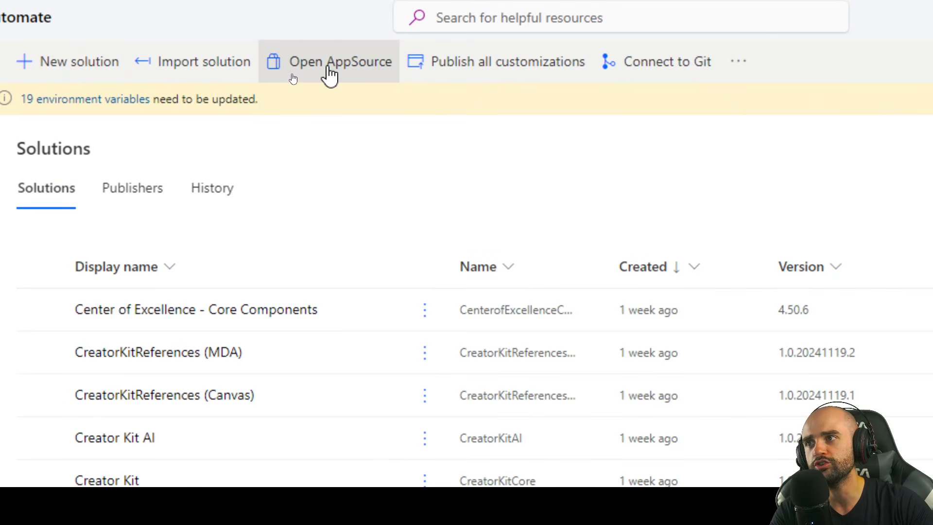
click(359, 73)
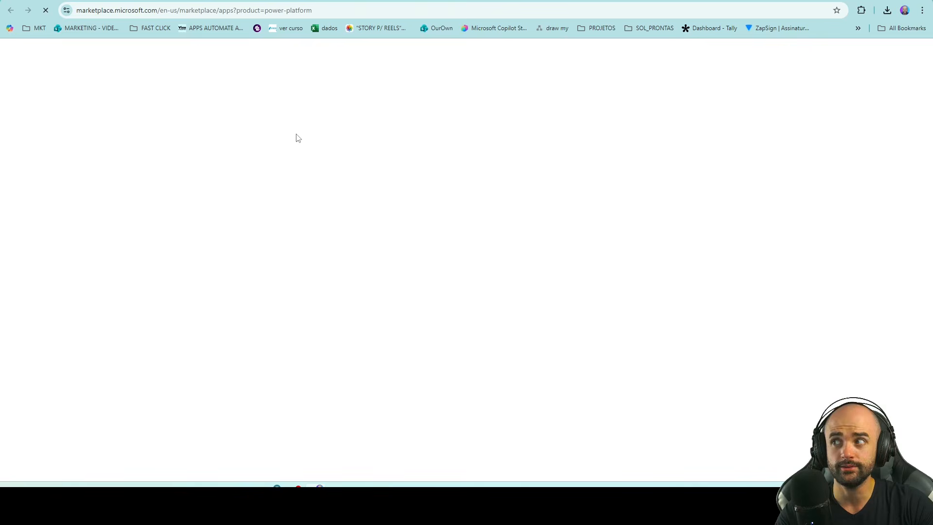
Step: Search Marketplace for 'Creator Kit' and confirm Get it now on its card
click(343, 51)
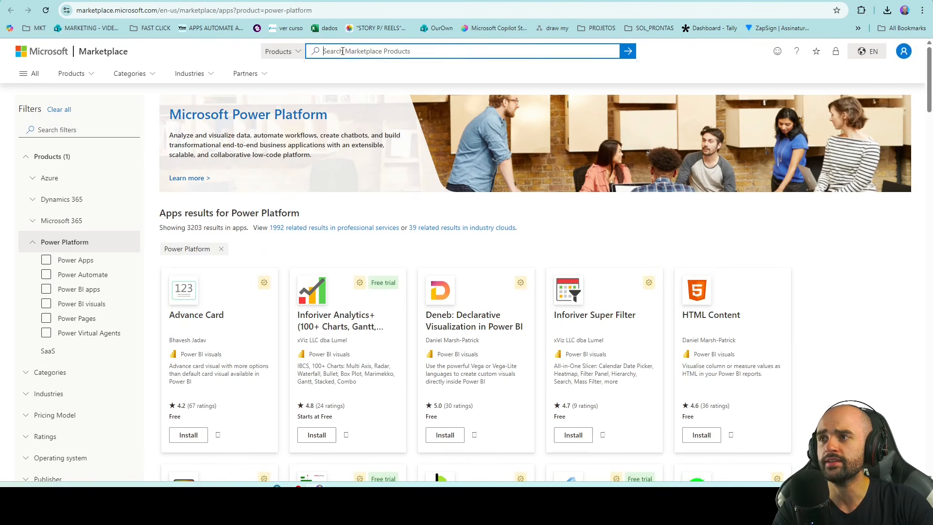
text(Creator Kit)
key(Return)
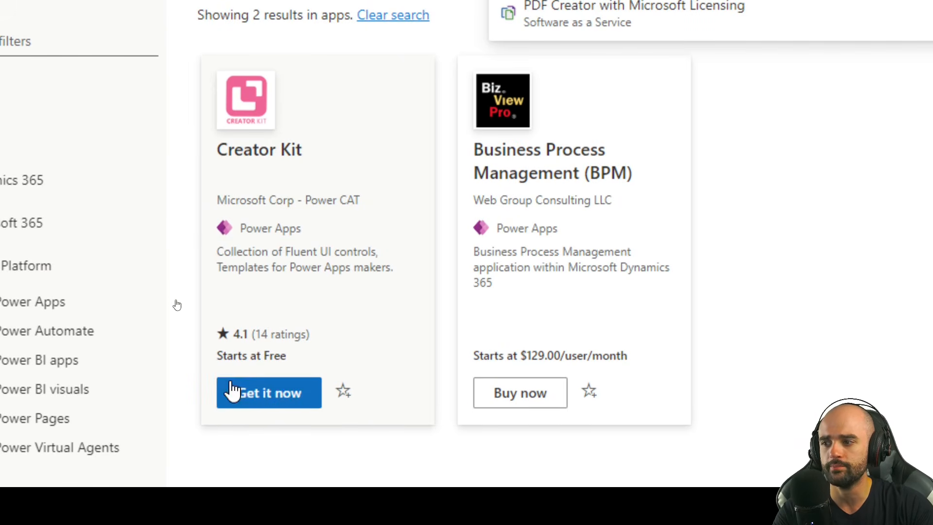
click(195, 305)
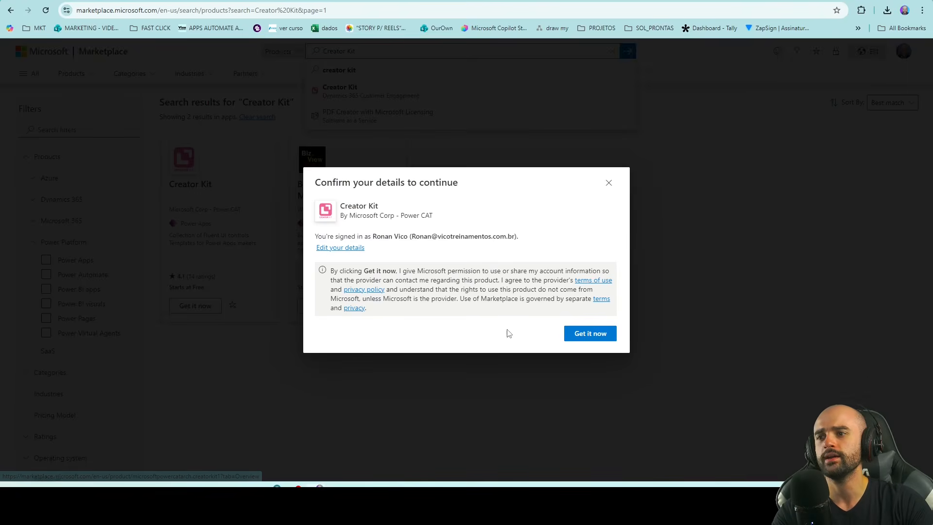
click(584, 334)
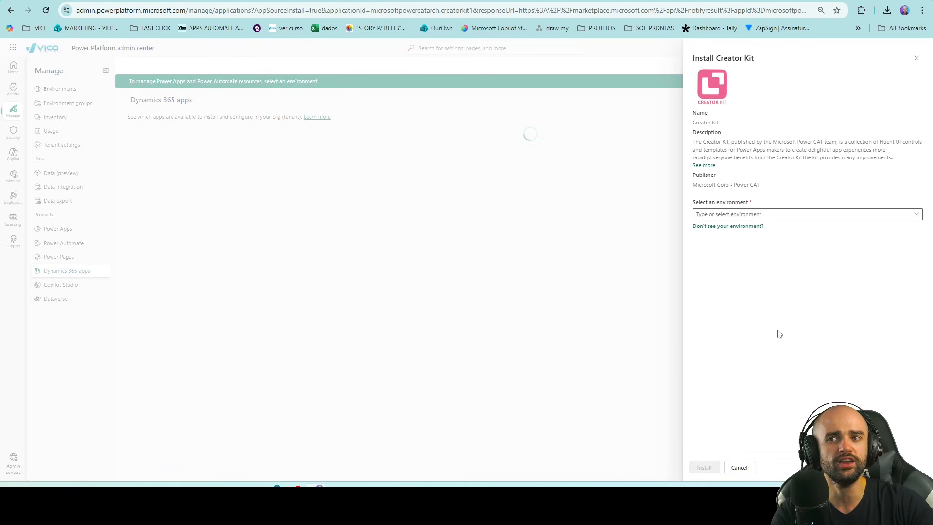
Step: Dismiss the target environment list without choosing and close the Install Creator Kit panel
click(796, 214)
click(711, 228)
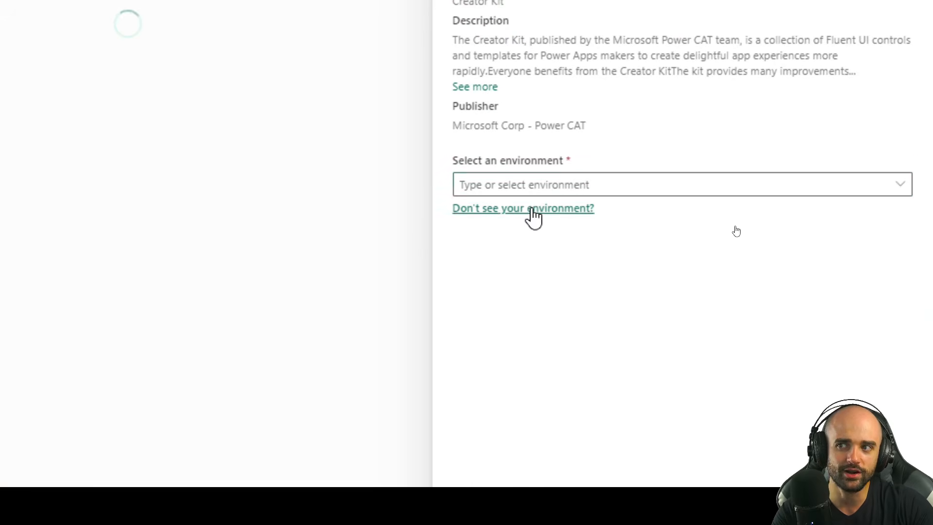
click(721, 215)
click(728, 226)
click(481, 188)
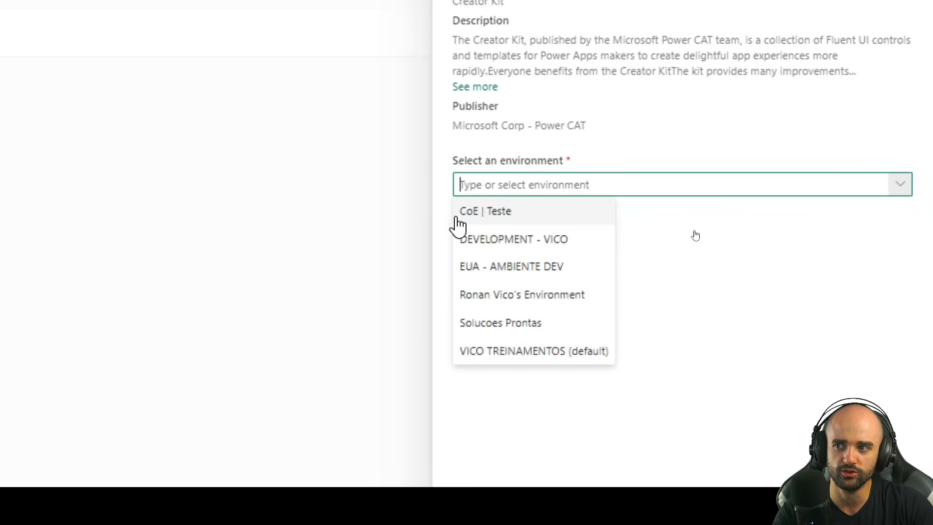
click(469, 213)
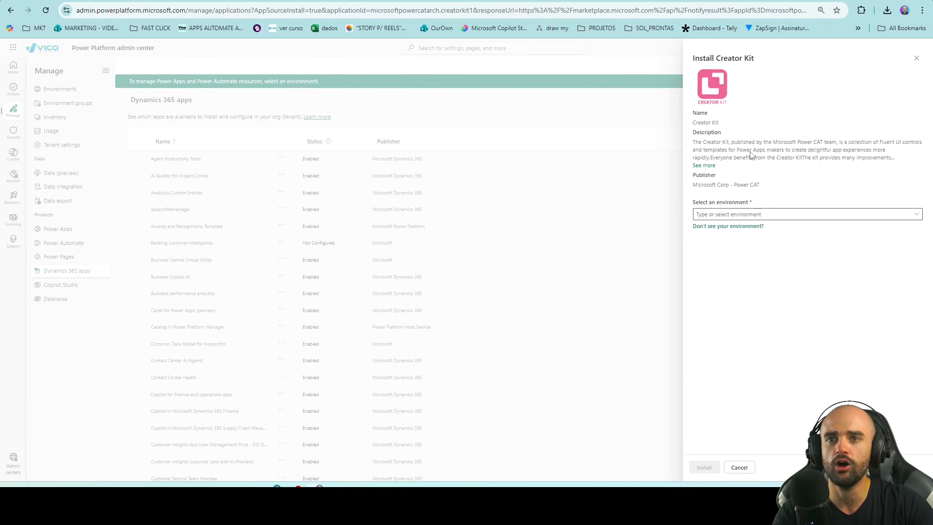
click(916, 58)
scroll(240, 257, down, 2)
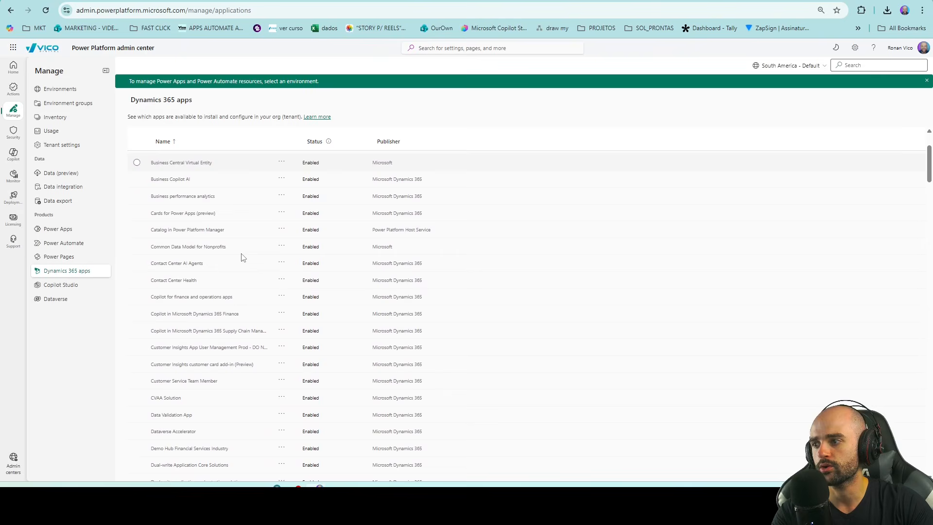
scroll(211, 308, up, 2)
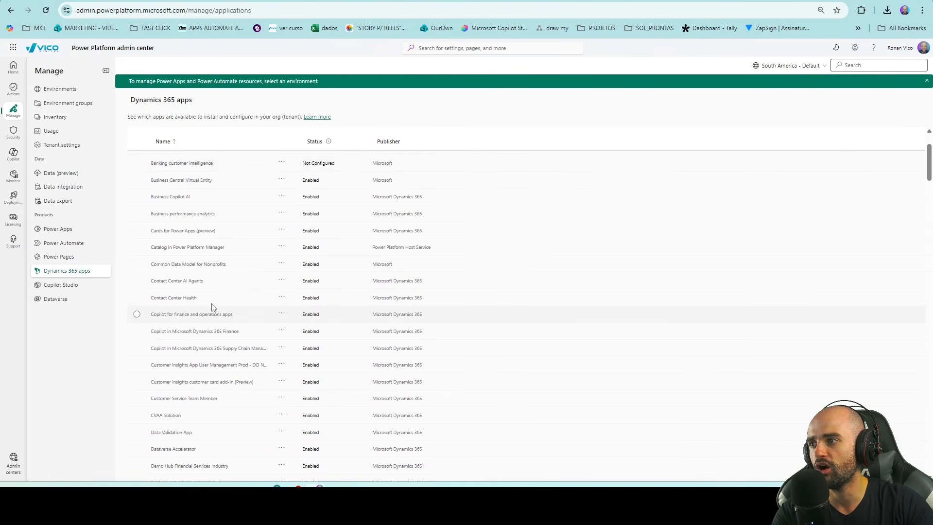
mouse_move(347, 261)
mouse_down()
mouse_move(370, 285)
mouse_move(329, 249)
mouse_up()
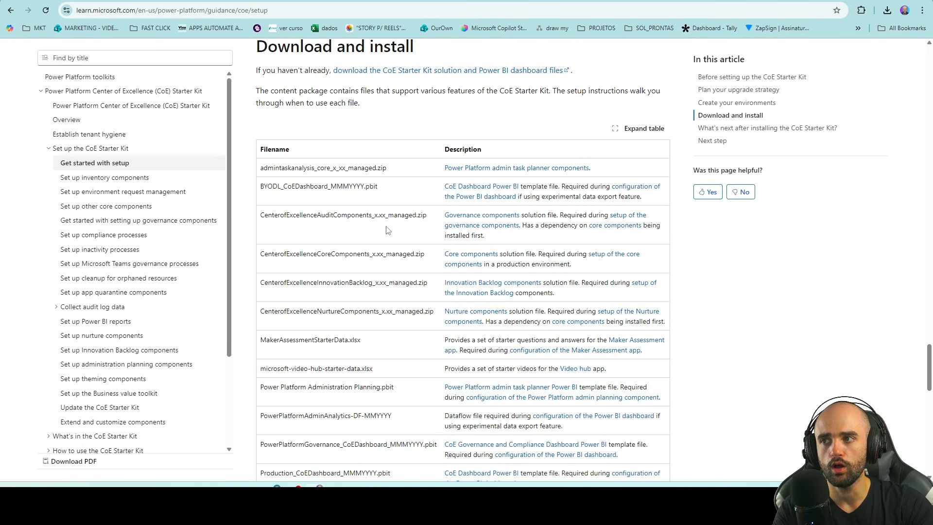
Step: Start downloading the CoE Starter Kit, then cancel the Save As dialog
scroll(388, 230, down, 2)
scroll(387, 230, up, 2)
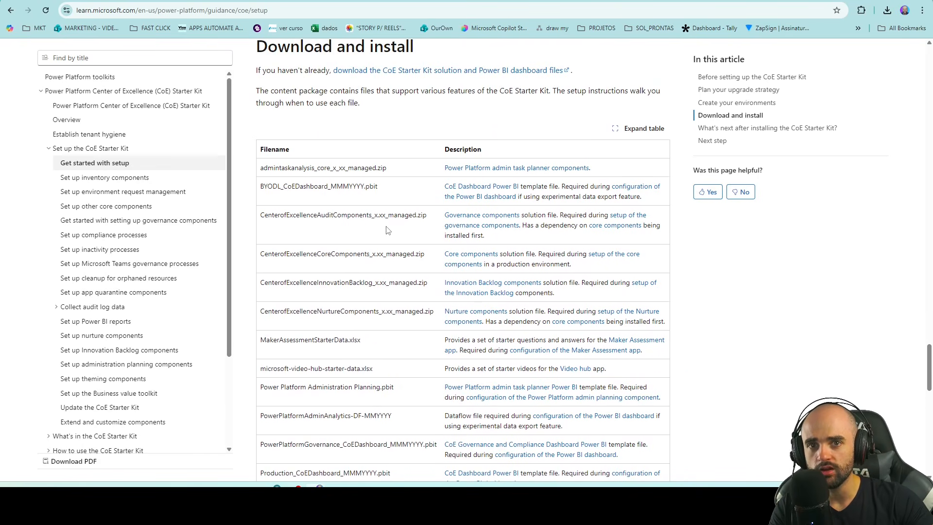
scroll(387, 229, up, 1)
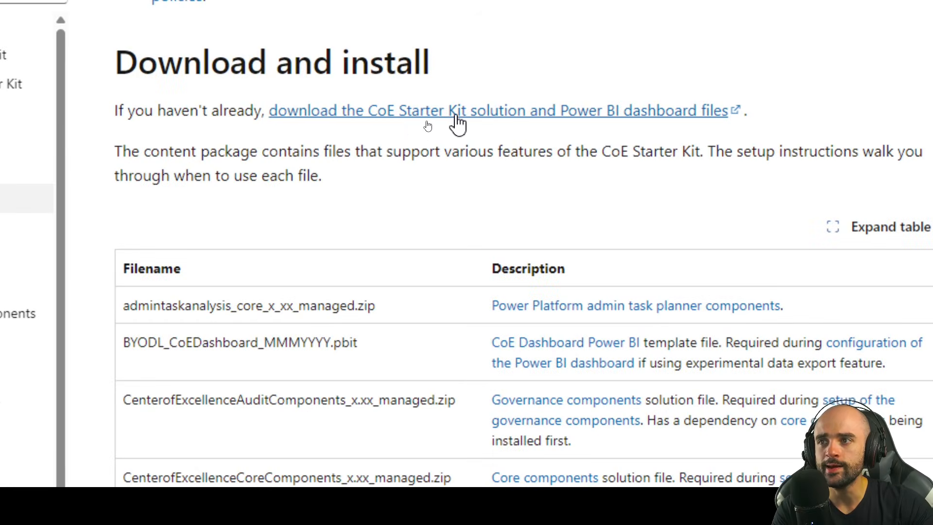
click(427, 121)
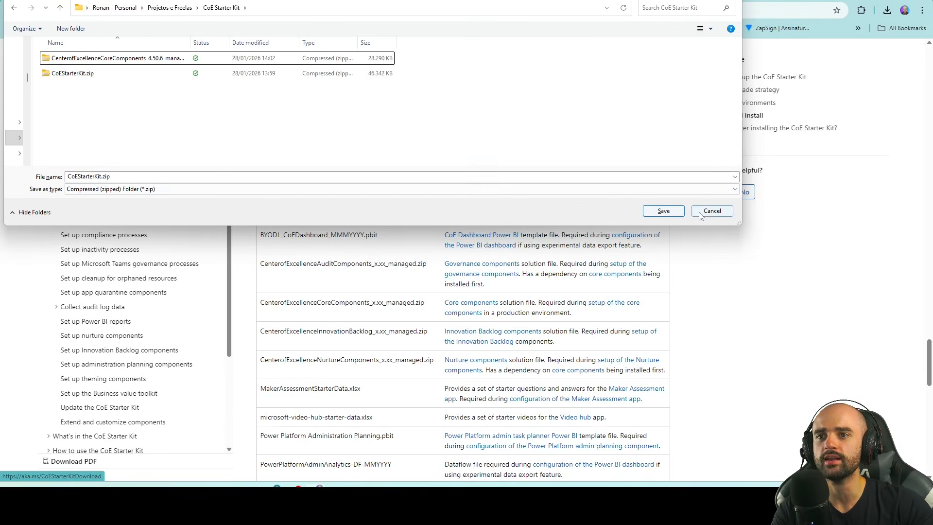
click(712, 213)
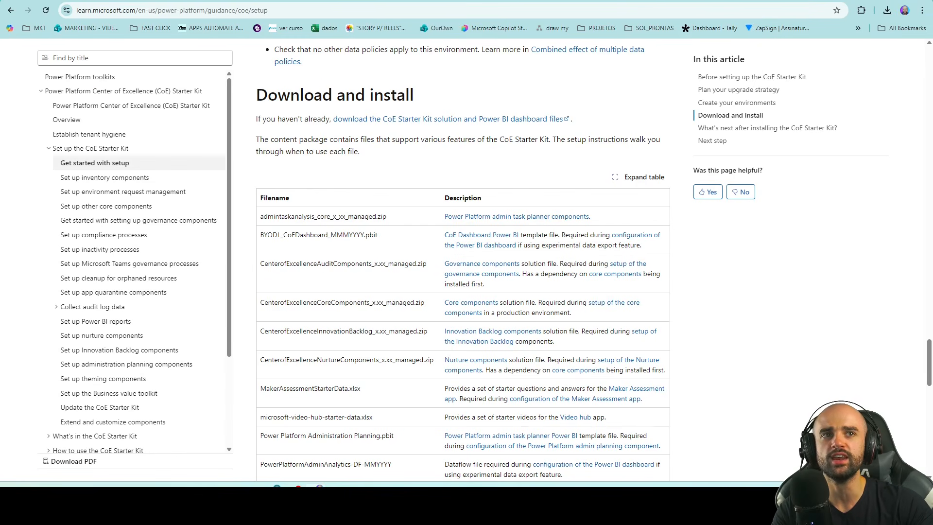
Step: Check CoEStarterKit.zip, locate CenterofExcellenceCoreComponents_4.50.6_managed.zip, then return to Power Automate Solutions
key(alt+Tab)
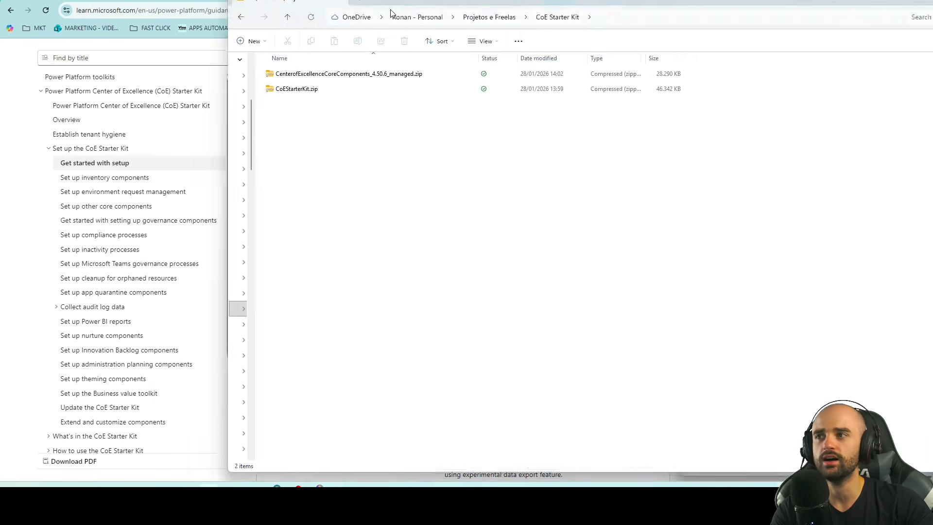
double_click(94, 79)
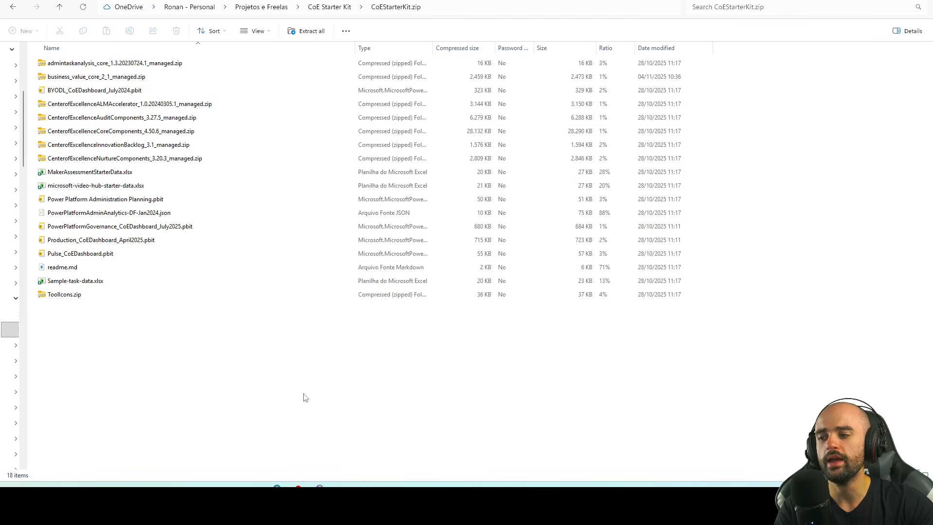
click(335, 8)
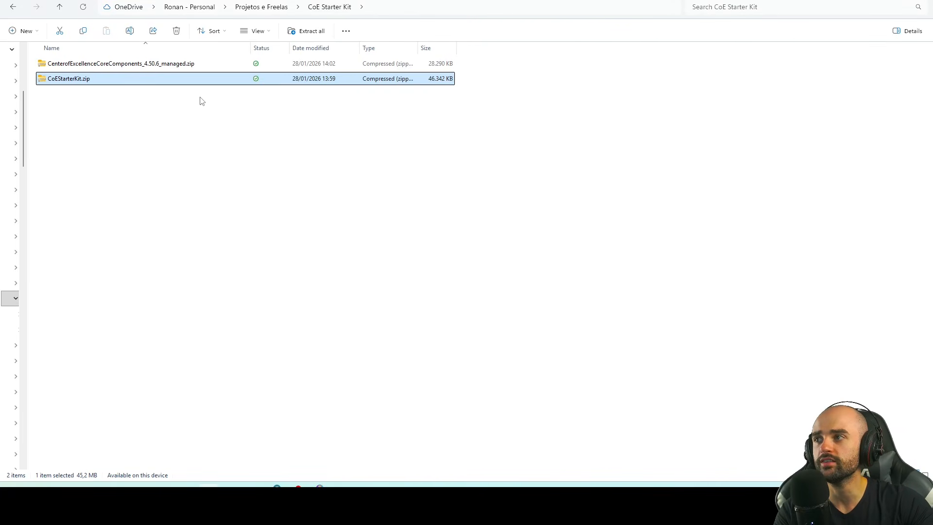
click(64, 68)
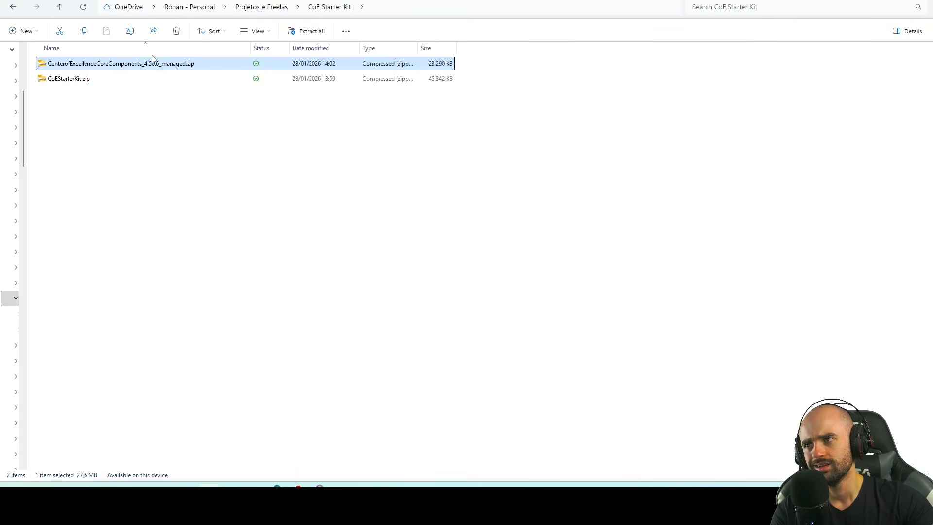
click(250, 182)
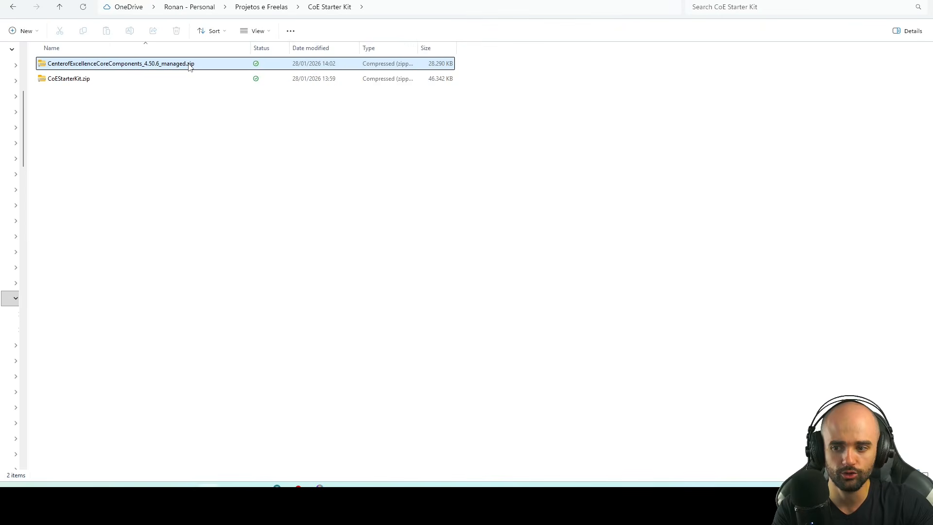
click(319, 488)
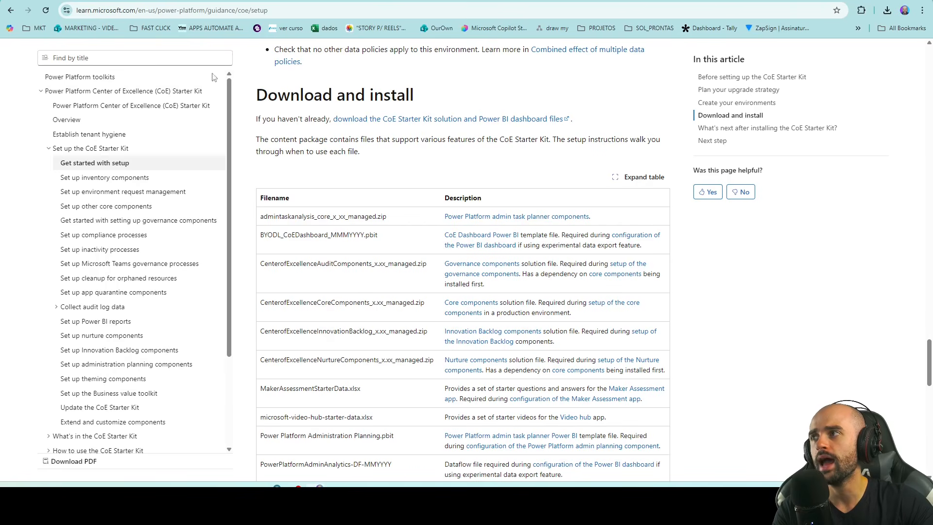
key(ctrl+Tab)
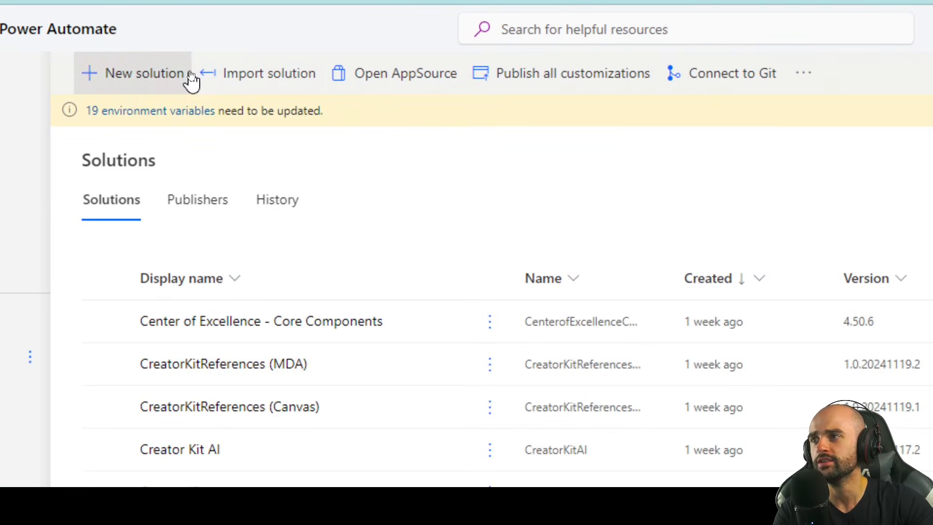
Step: Import CenterofExcellenceCoreComponents_4.50.6_managed.zip and advance to its Connections page
click(209, 74)
click(520, 150)
click(117, 59)
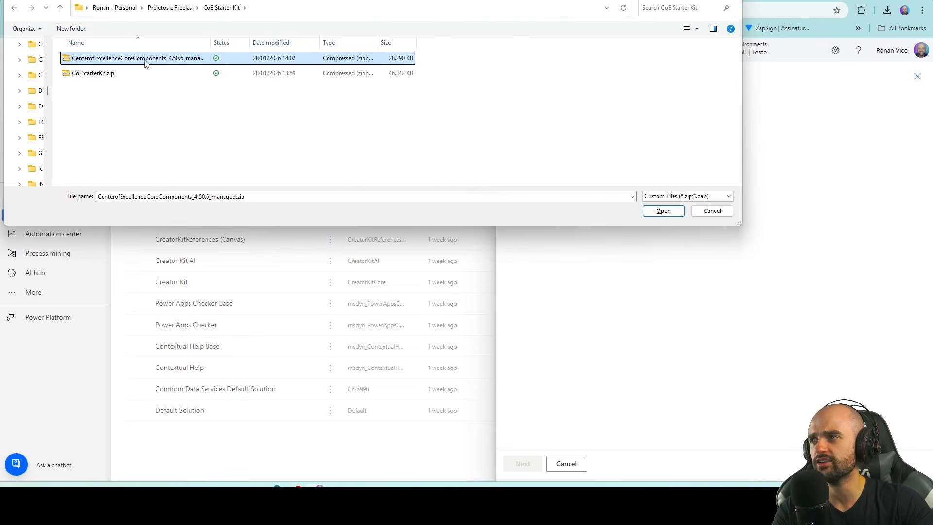
double_click(146, 63)
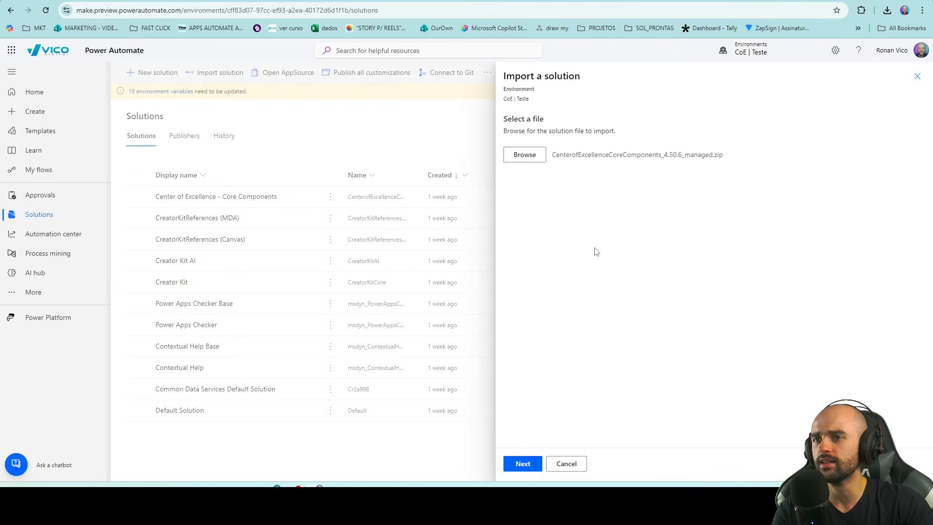
click(531, 464)
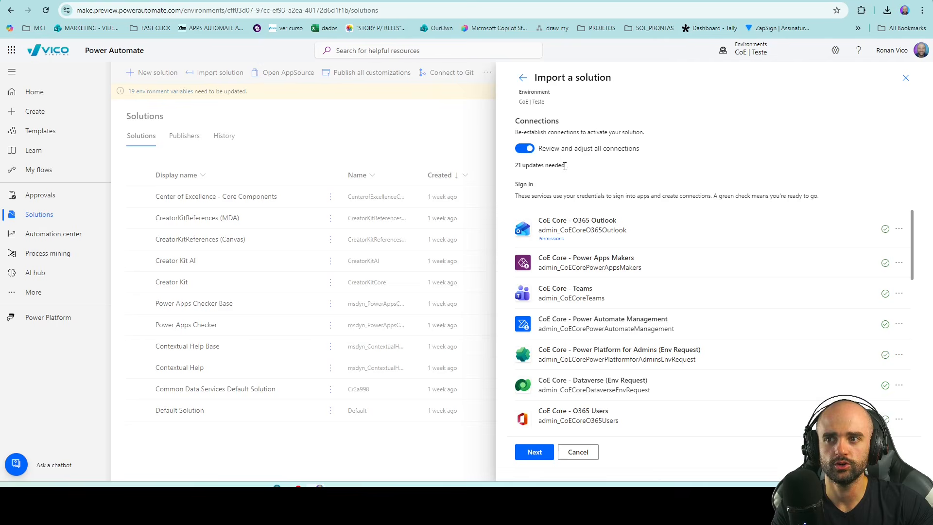
scroll(744, 296, down, 3)
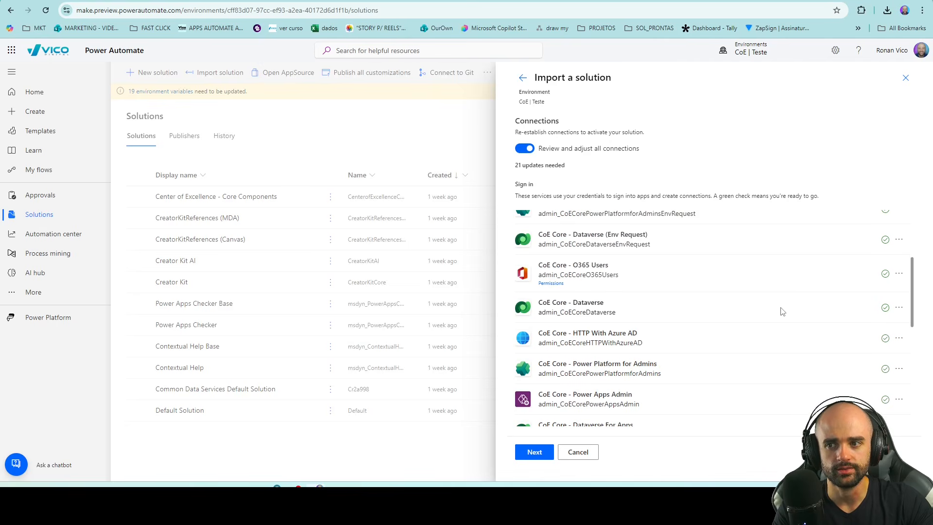
scroll(782, 311, up, 3)
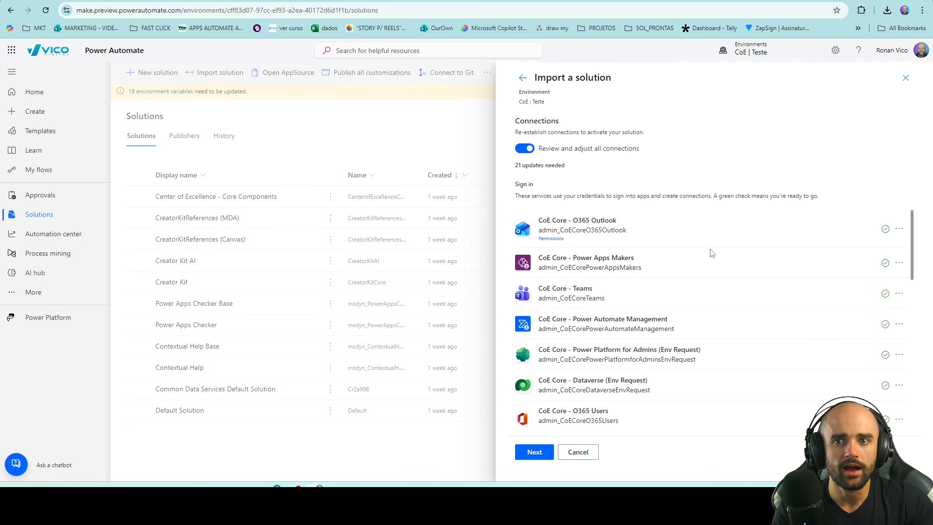
scroll(711, 253, down, 5)
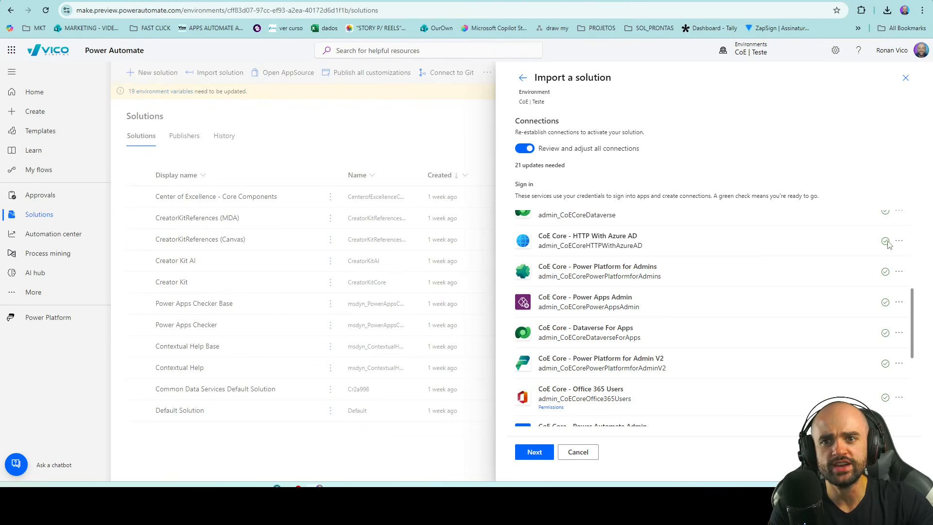
click(897, 243)
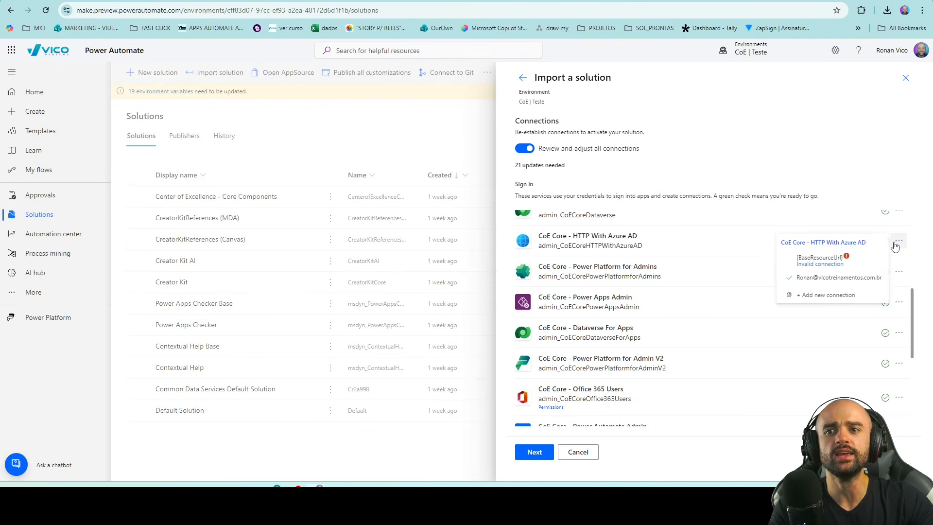
click(836, 295)
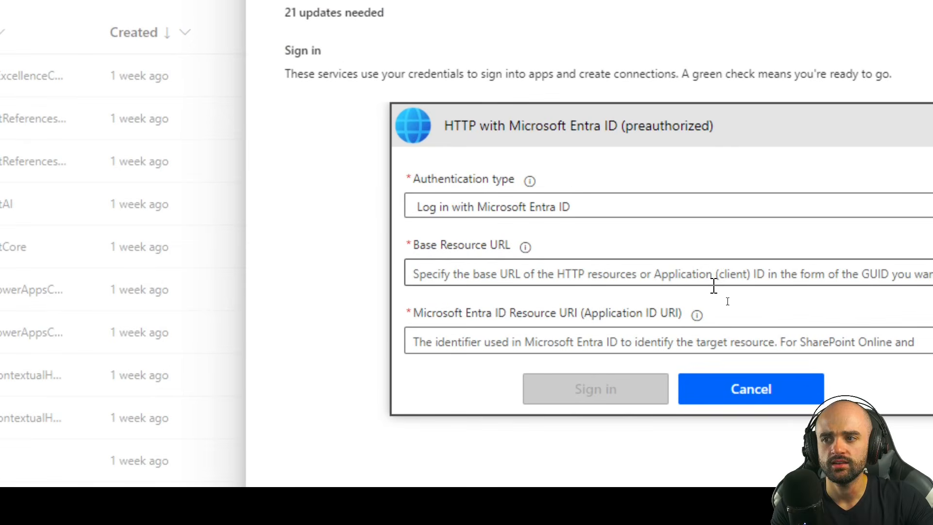
click(724, 299)
text(https://graph.microsoft.com)
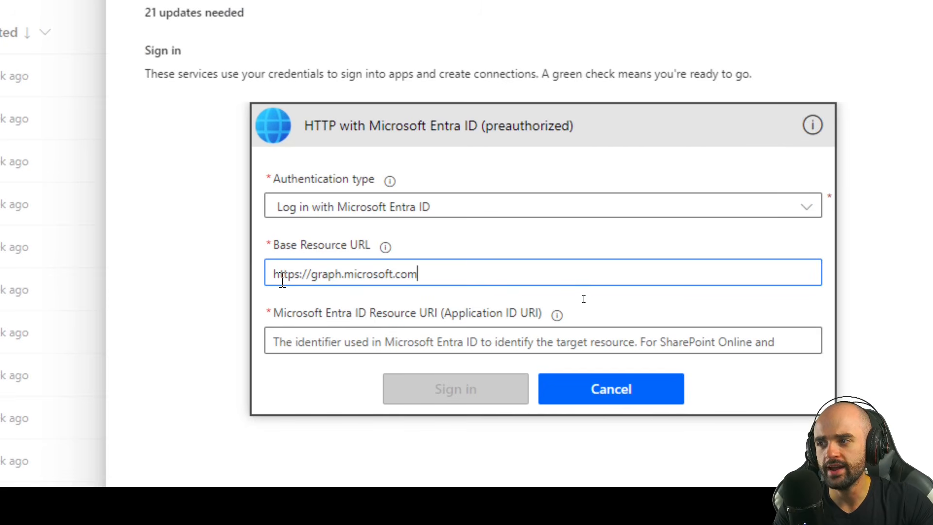
double_click(306, 275)
click(307, 275)
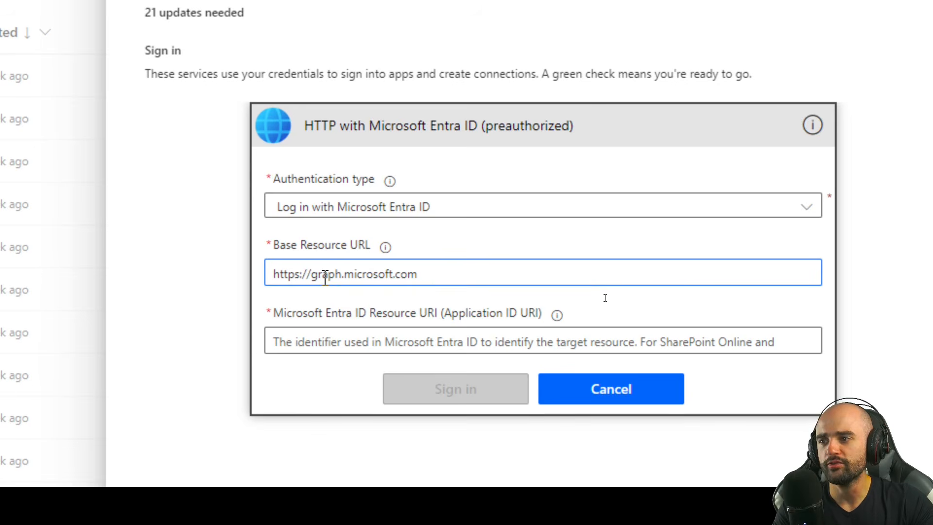
drag(437, 277, 253, 297)
key(ctrl+c)
click(340, 343)
key(ctrl+v)
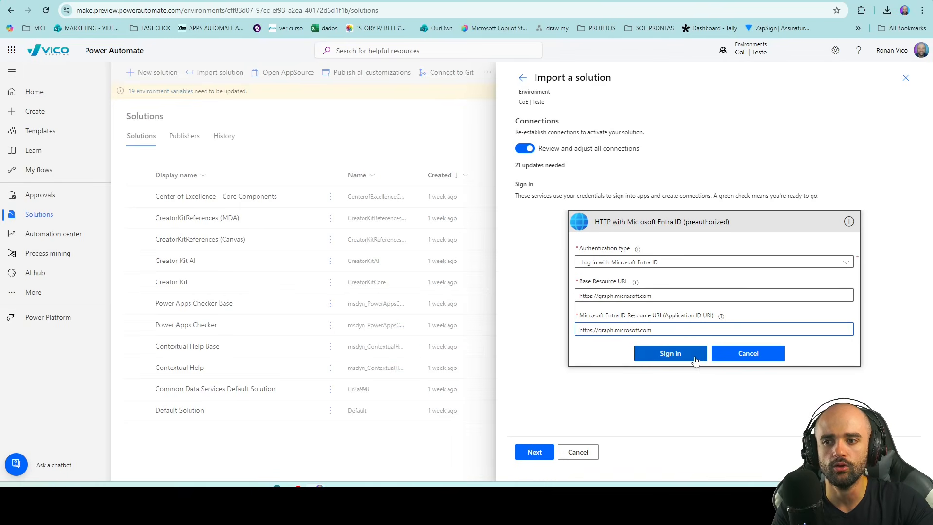
click(434, 396)
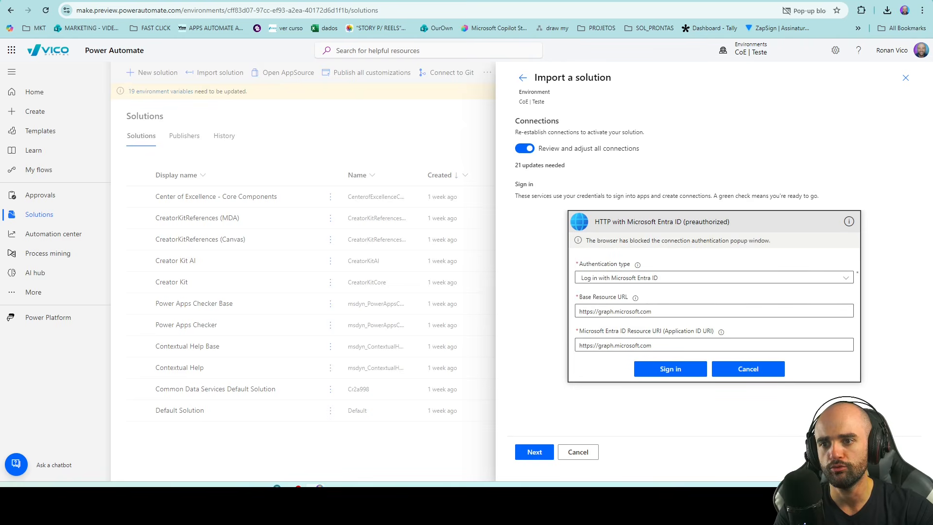
Step: Scroll through the import's environment variables to review them
scroll(728, 304, down, 20)
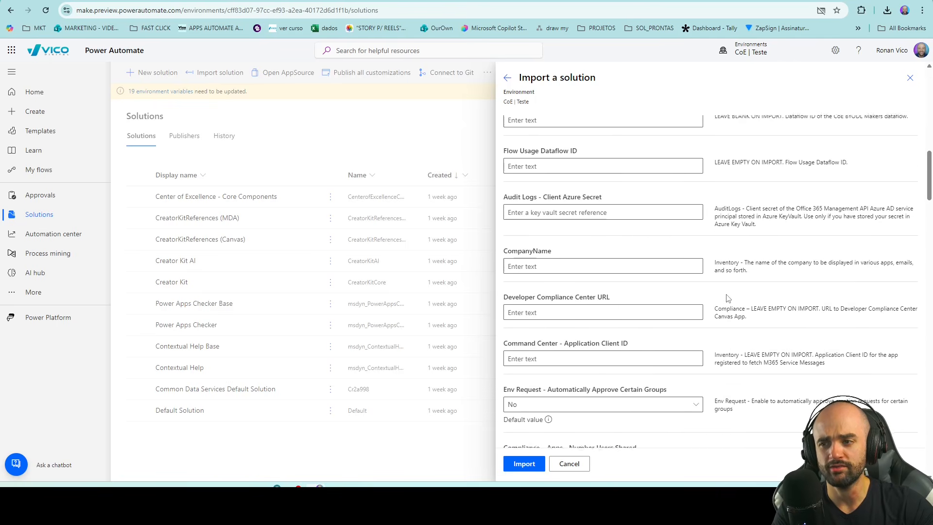
scroll(720, 307, down, 15)
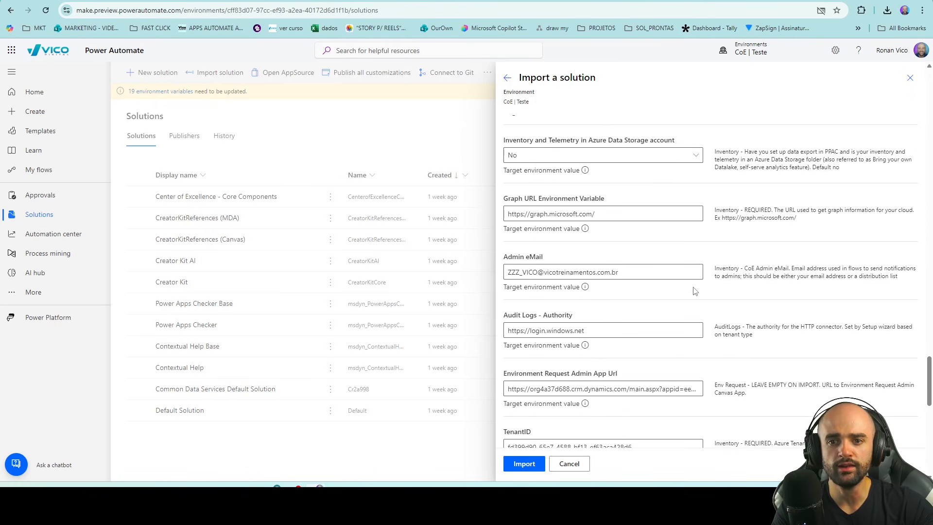
scroll(735, 292, down, 15)
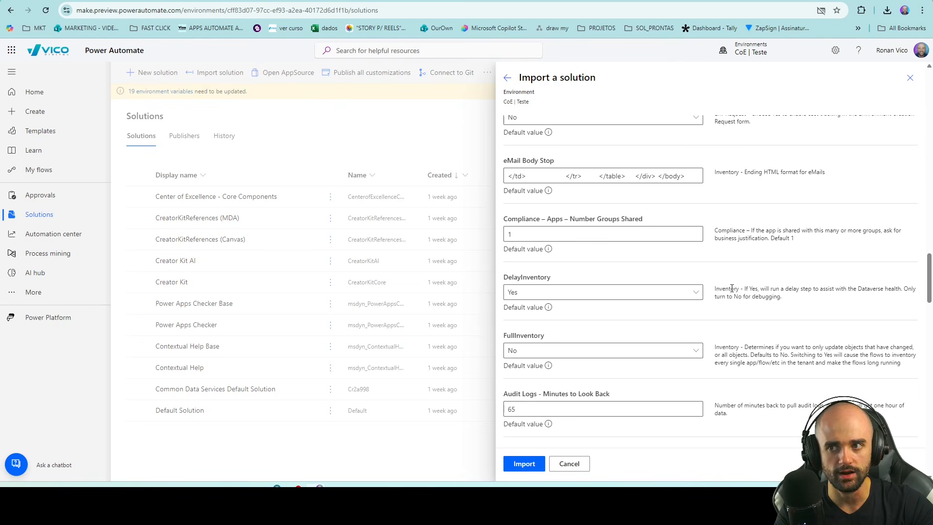
scroll(729, 287, up, 15)
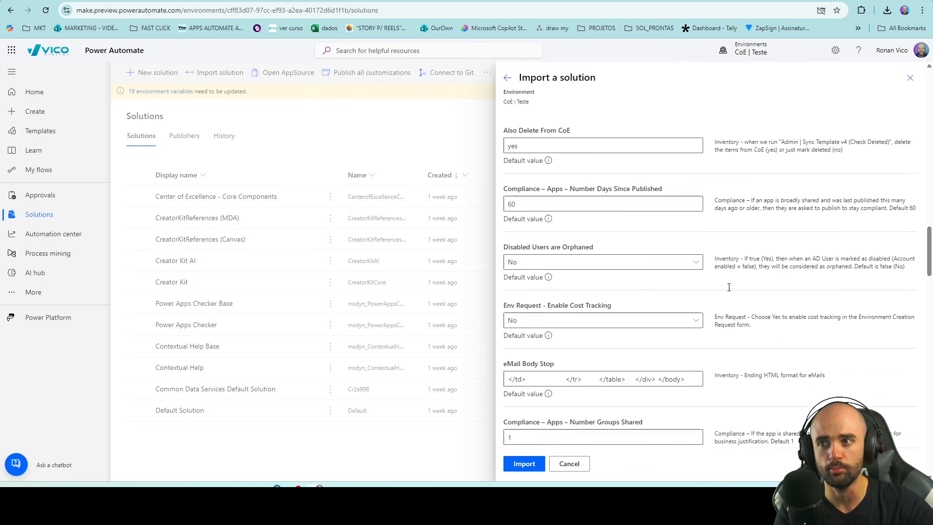
scroll(729, 288, up, 20)
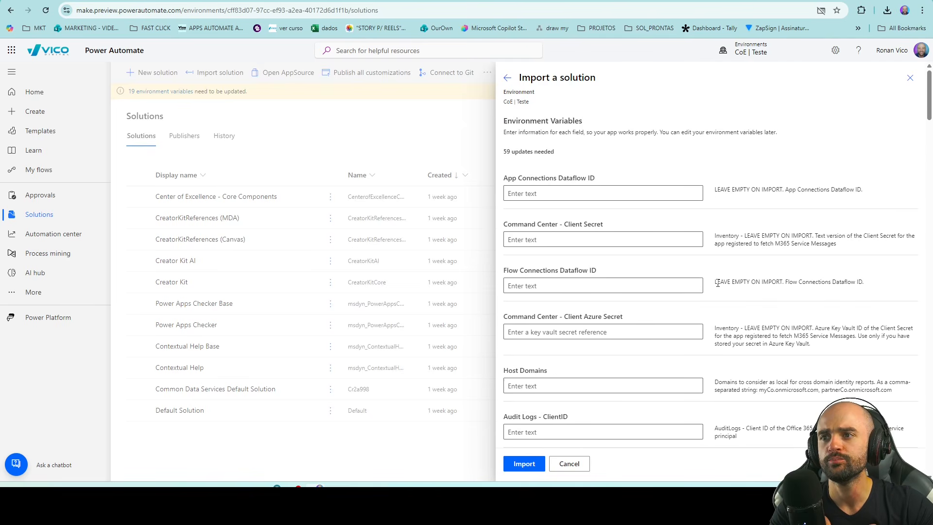
scroll(718, 283, down, 5)
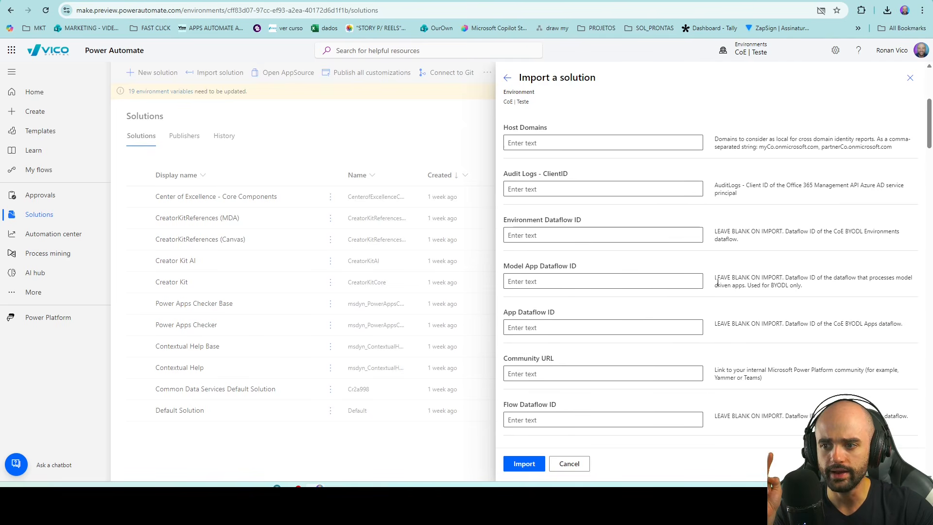
scroll(718, 283, down, 15)
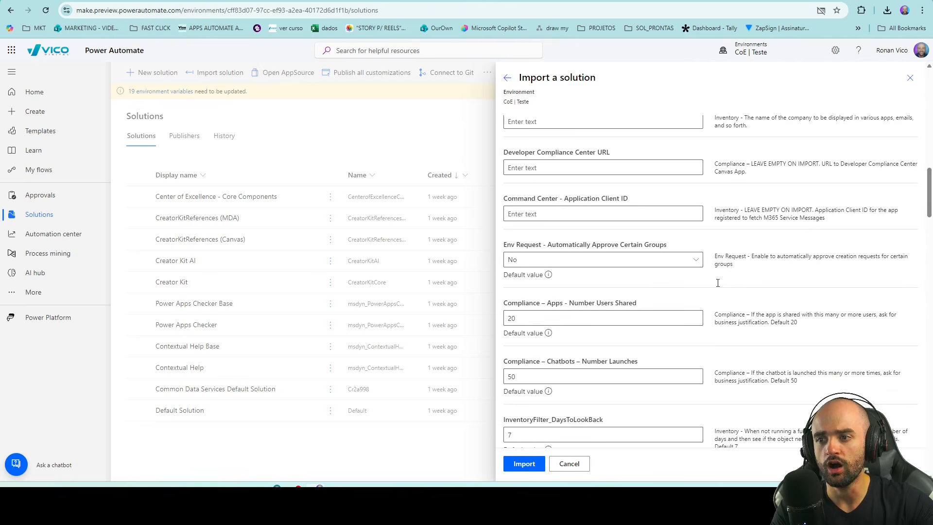
Step: Search the page for 'admin' to find the Admin eMail variable, then cancel the import
key(ctrl+f)
text(admin)
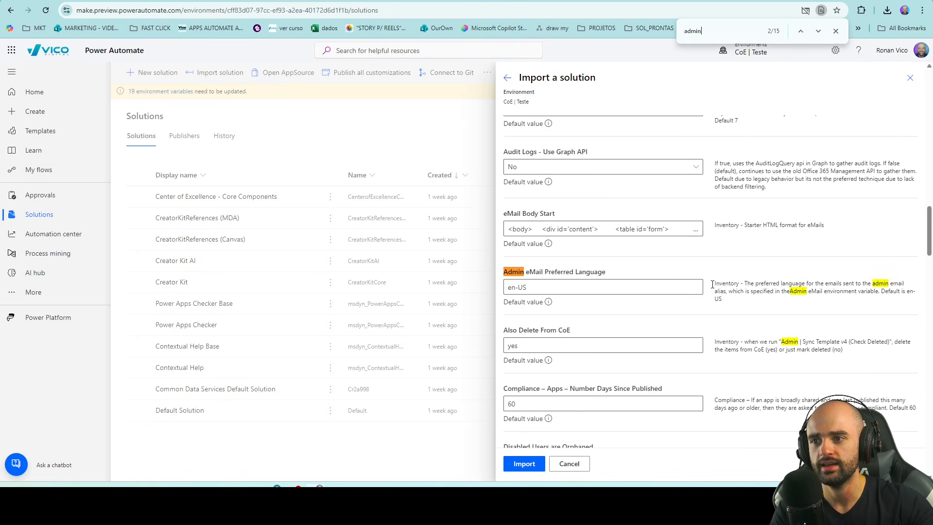
key(Return)
key(Return)
key(Return)
key(Return)
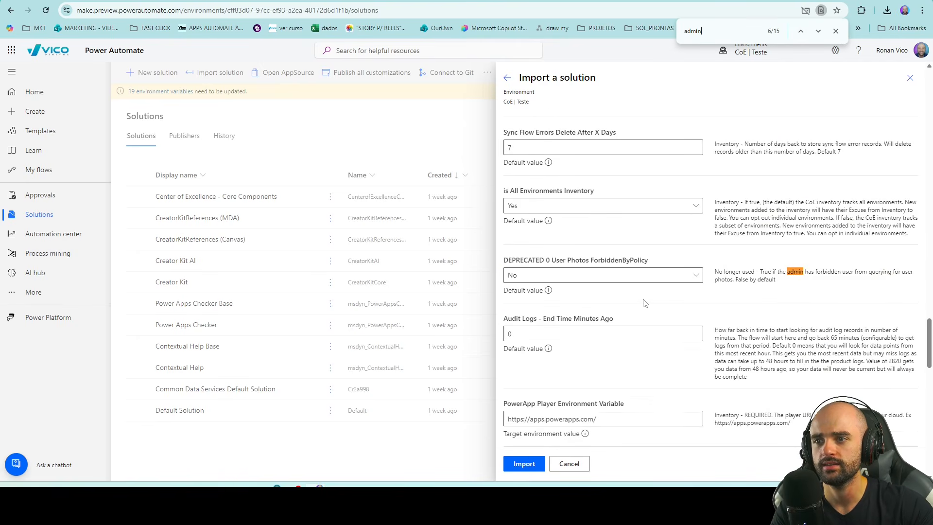
key(Return)
scroll(630, 277, down, 1)
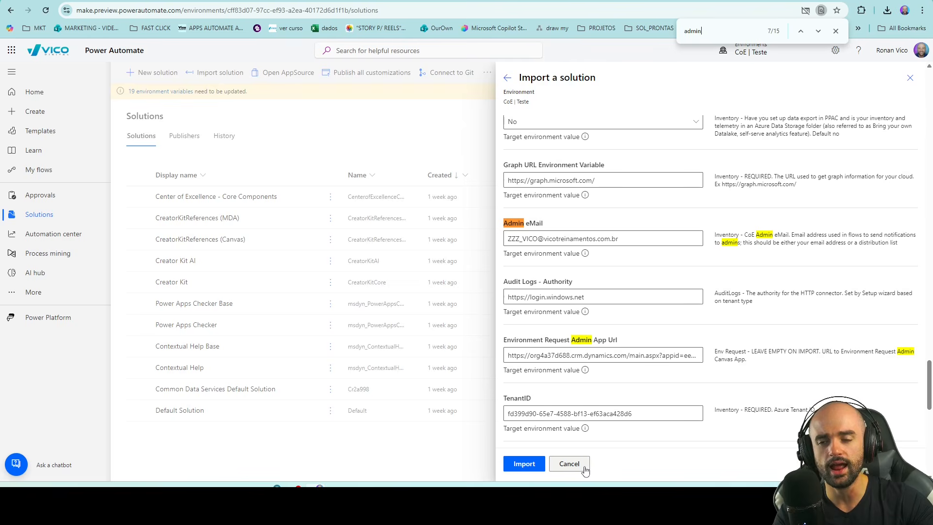
click(569, 464)
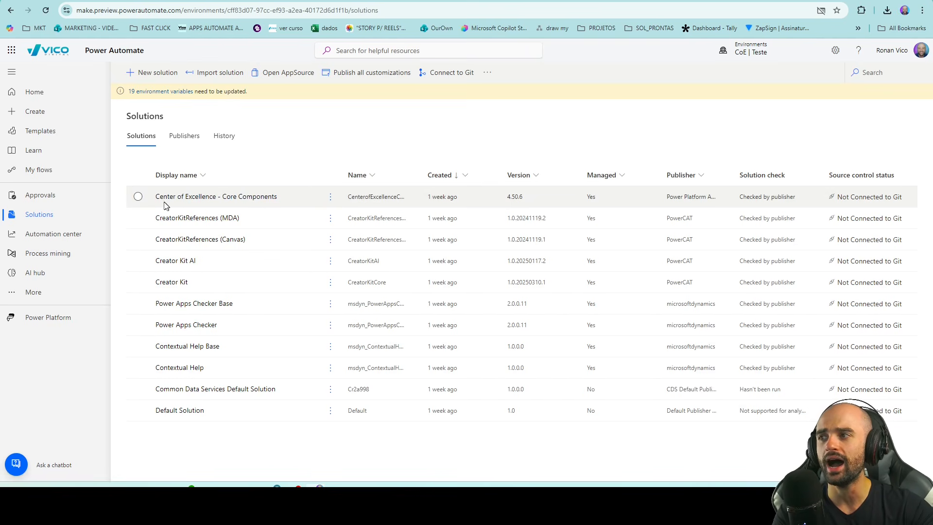
Step: Open the Center of Excellence - Core Components solution, show its apps, and open the CoE Setup and Upgrade Wizard's menu
click(142, 199)
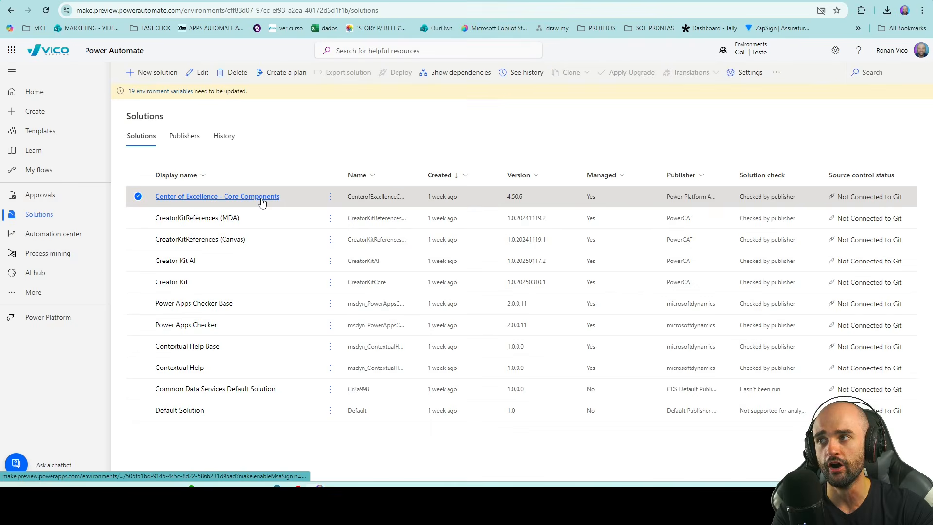
click(374, 202)
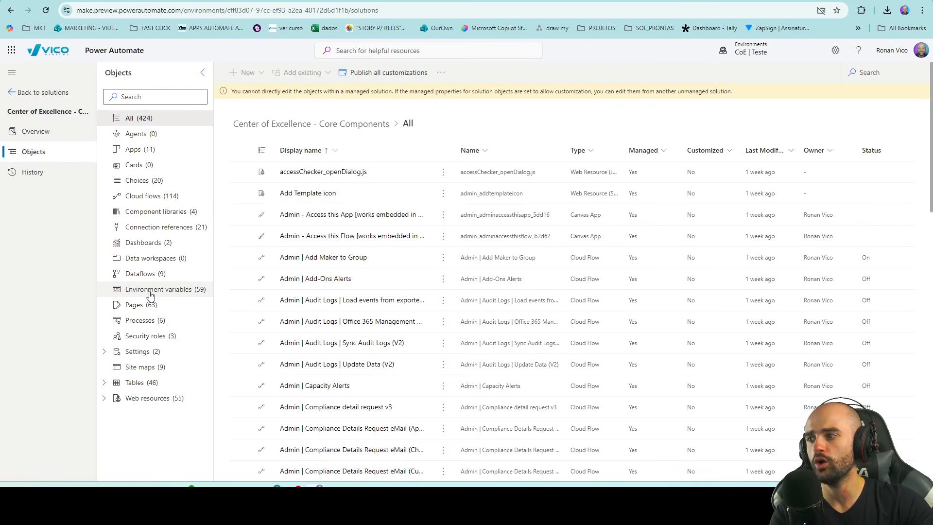
click(149, 152)
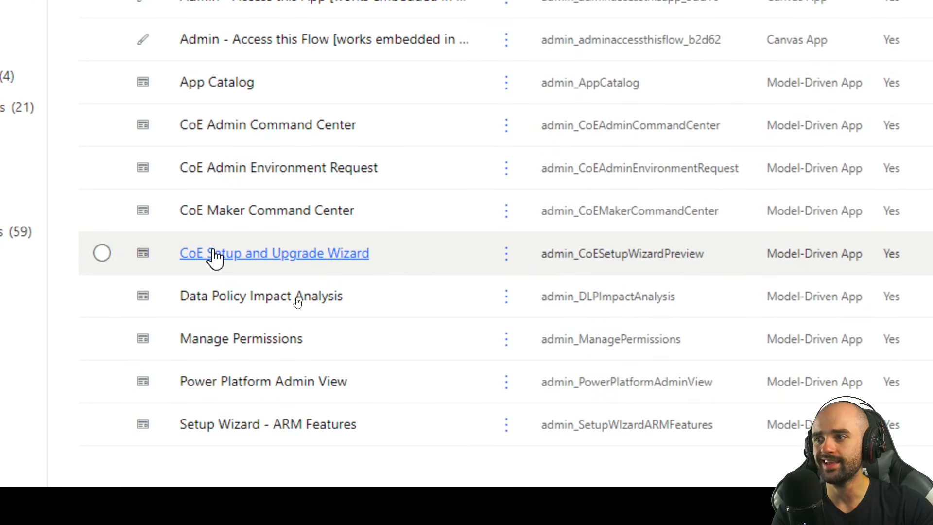
click(506, 254)
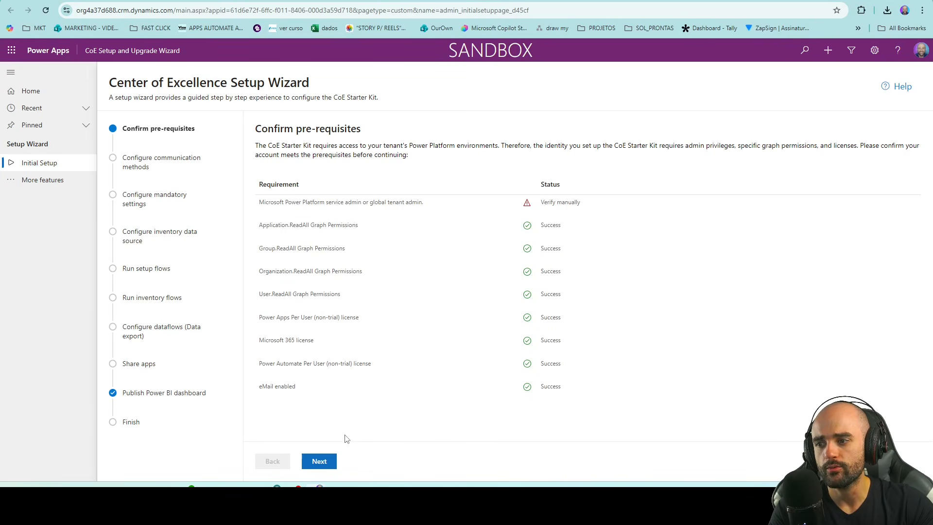
Step: Advance the wizard from Confirm pre-requisites through the three communication persona groups to Configure mandatory settings
click(319, 462)
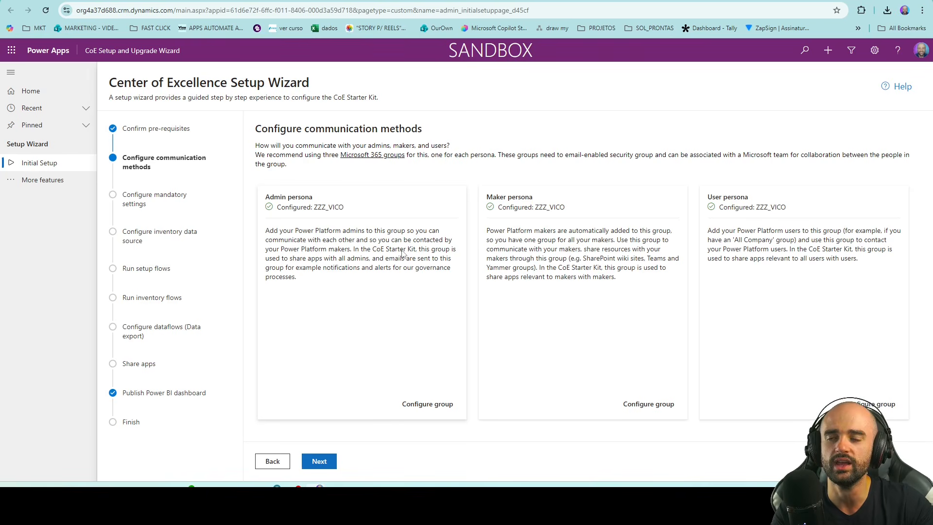
click(331, 465)
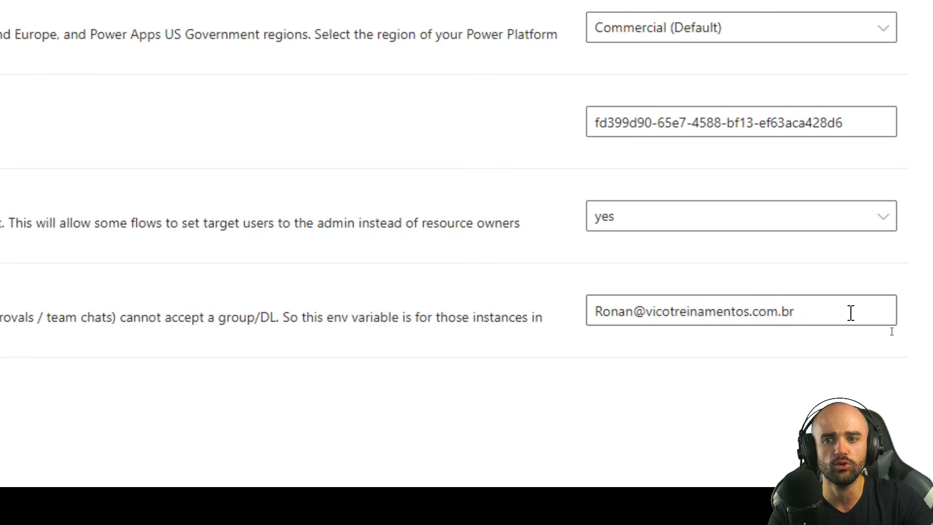
Step: Confirm the admin email and other mandatory settings, keep Cloud flows as inventory source, and proceed to Run setup flows
triple_click(851, 312)
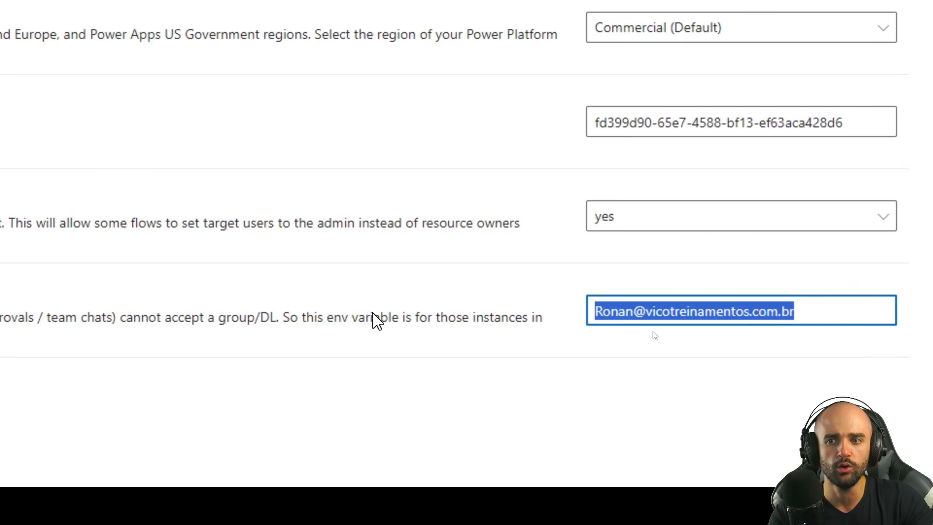
click(319, 460)
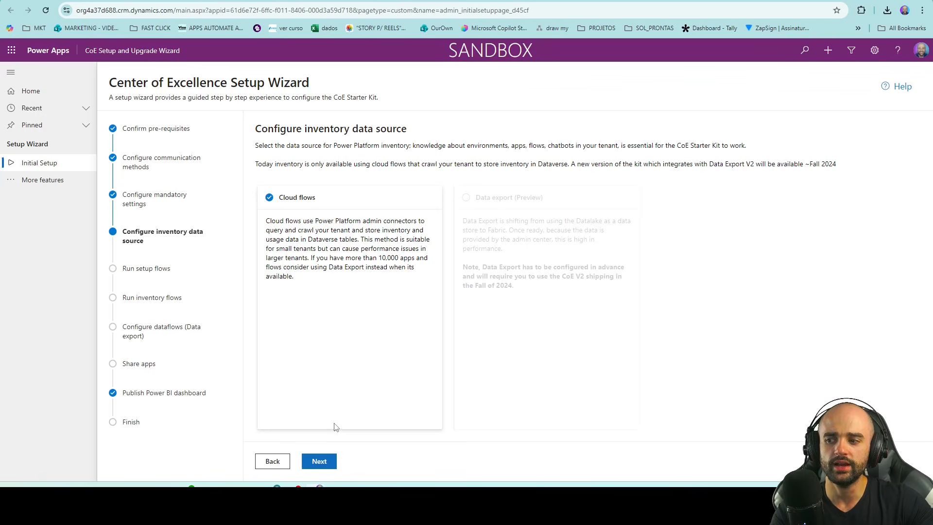
click(318, 460)
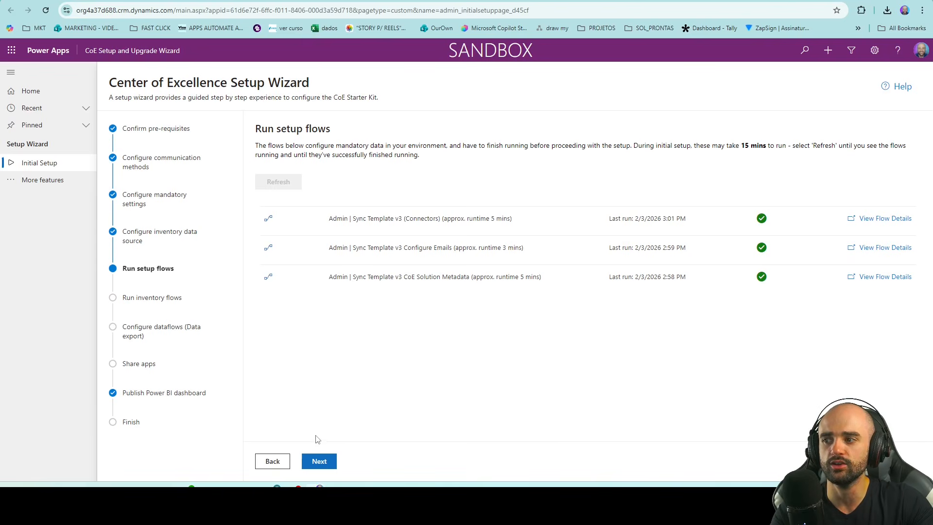
Step: Reach Run inventory flows, mark its success message and heading with annotations, then clear them
click(326, 461)
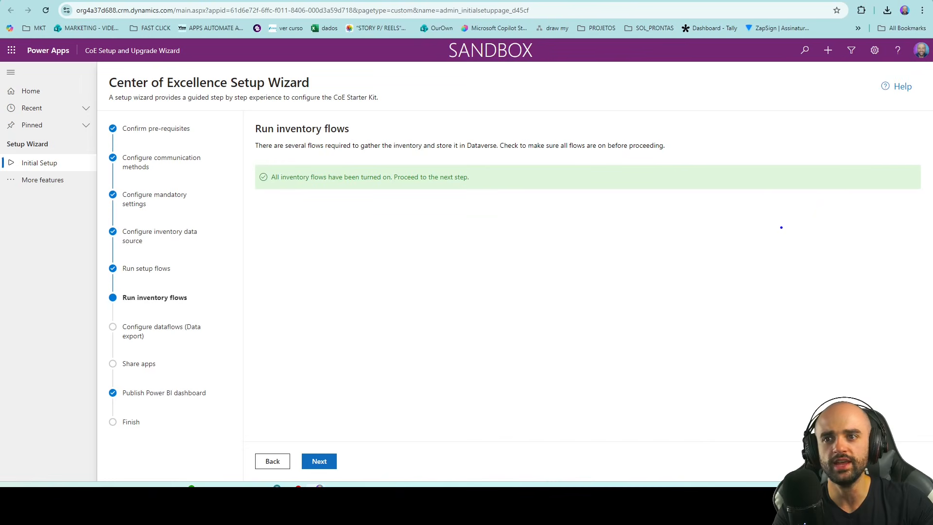
drag(854, 209, 915, 179)
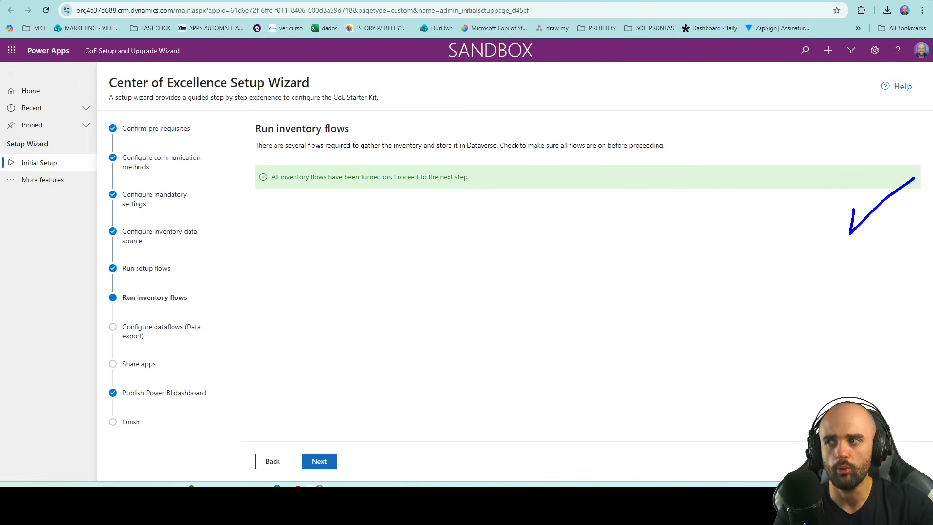
drag(264, 139, 355, 132)
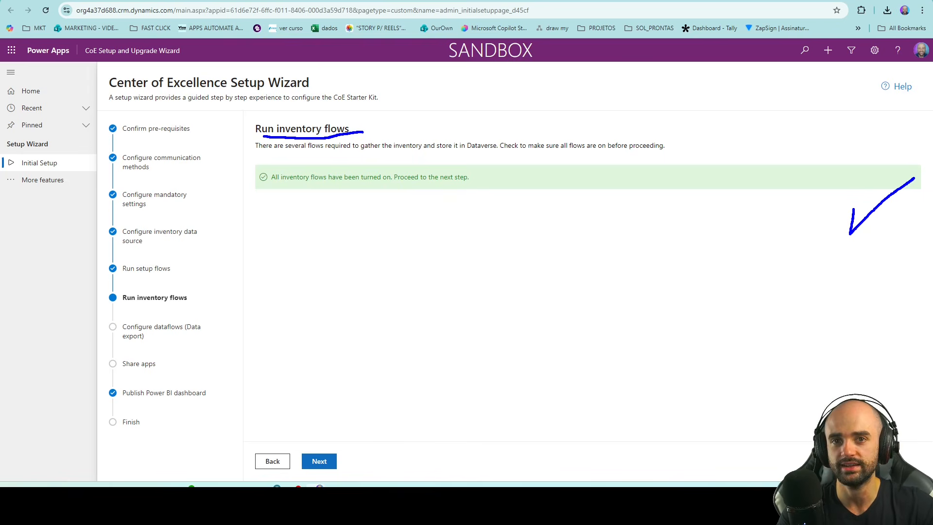
key(Escape)
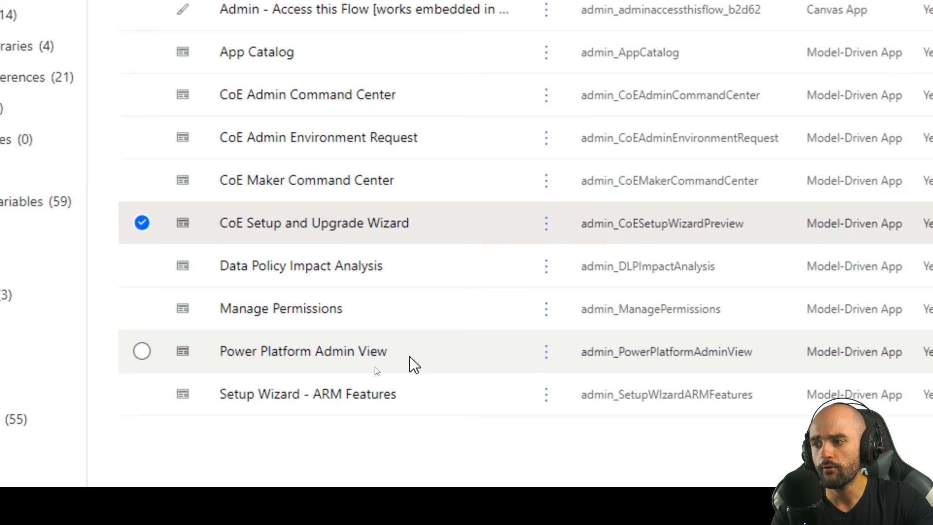
Step: Play the Power Platform Admin View app to review app and flow counts, then close its tab
click(379, 364)
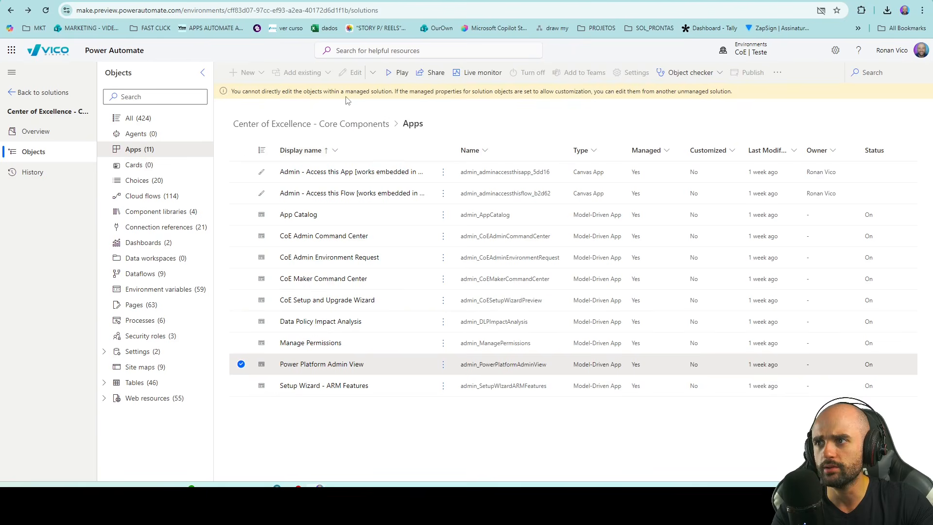
click(399, 73)
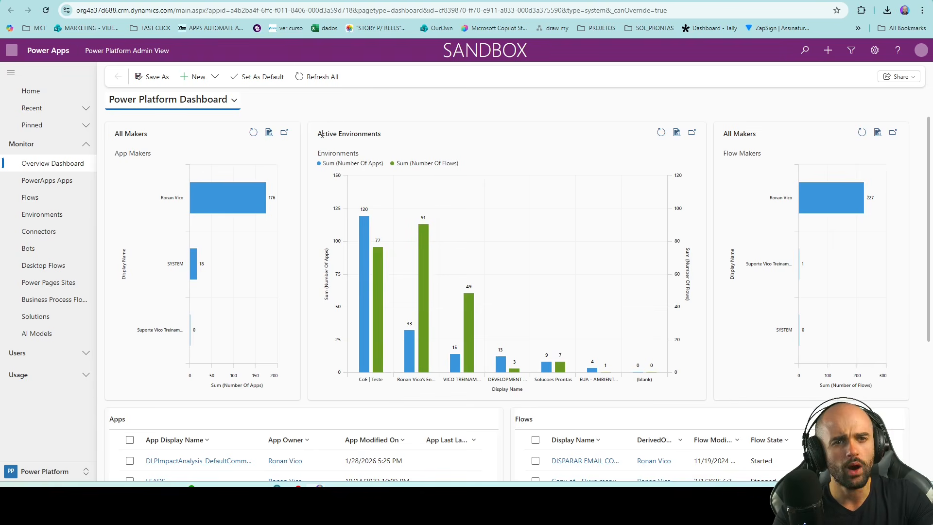
key(ctrl+w)
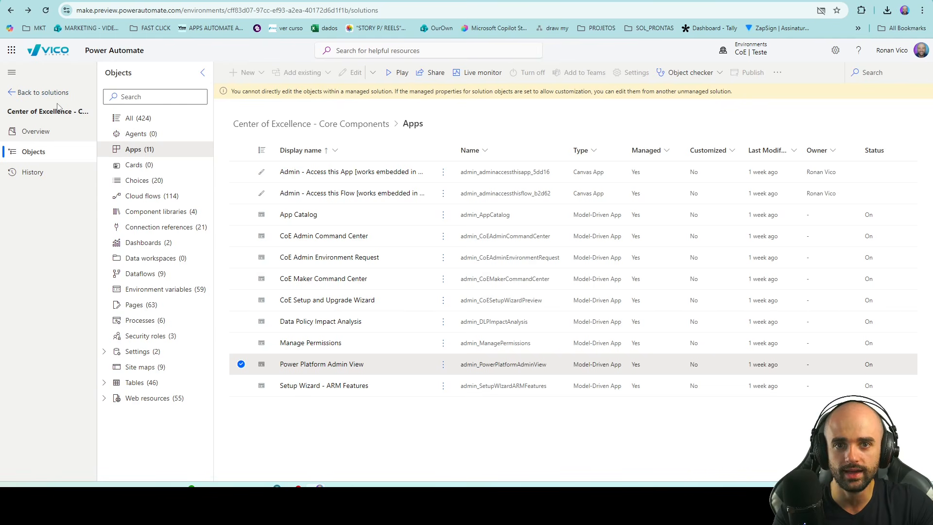
Step: List the solution's cloud flows filtered by 'Sync'
click(138, 274)
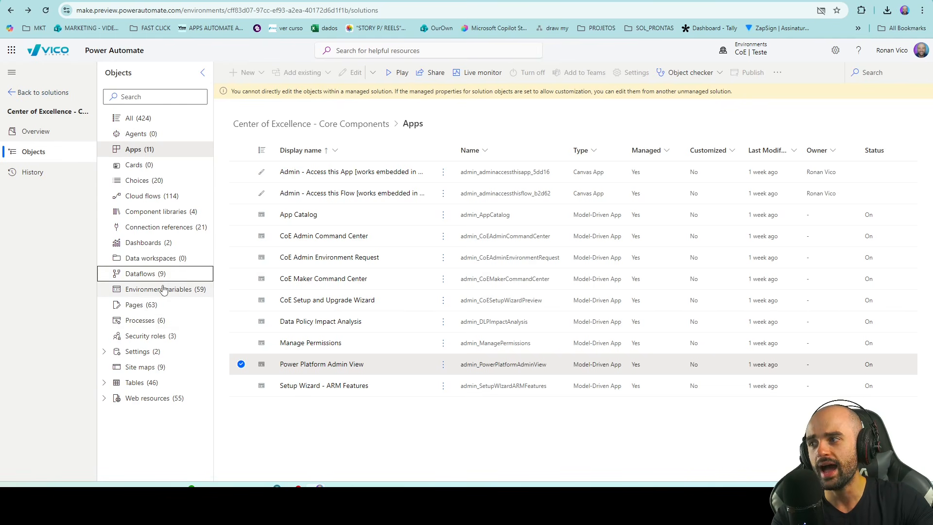
click(188, 196)
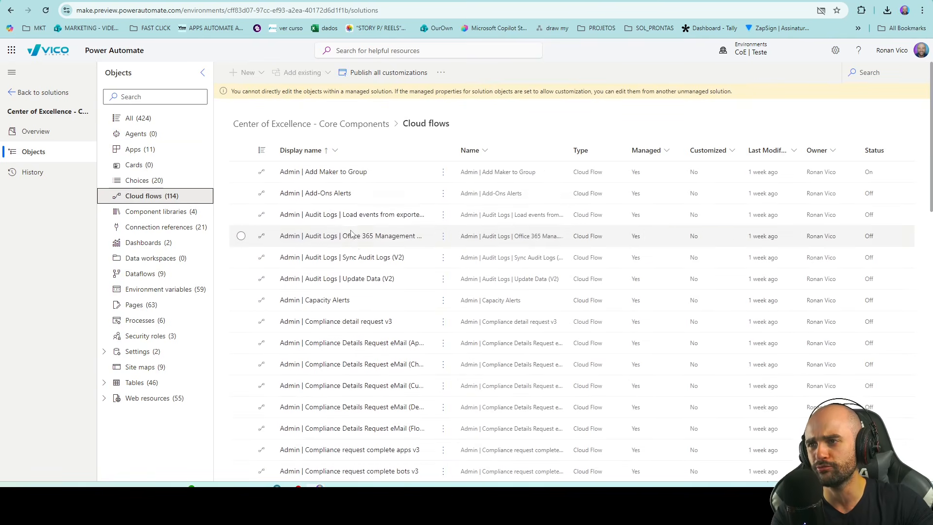
click(868, 72)
text(Sync)
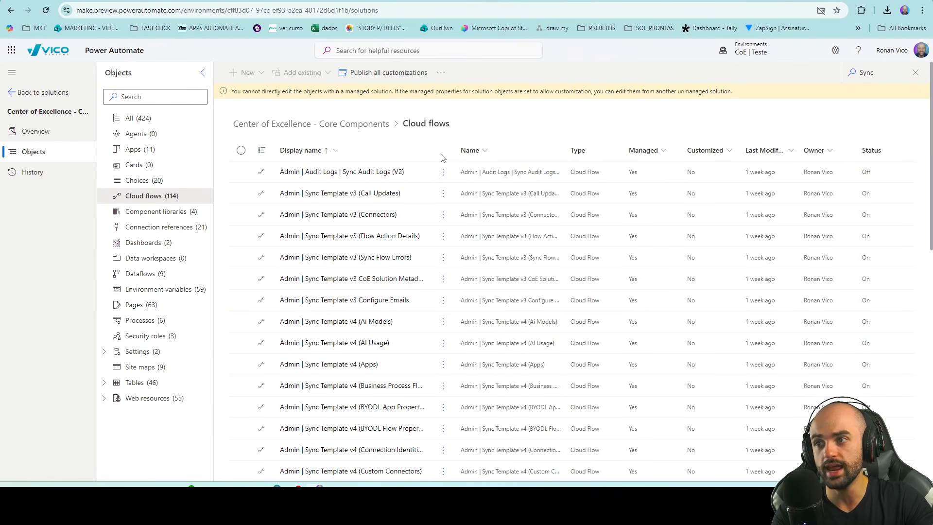
scroll(437, 199, down, 2)
scroll(438, 200, up, 2)
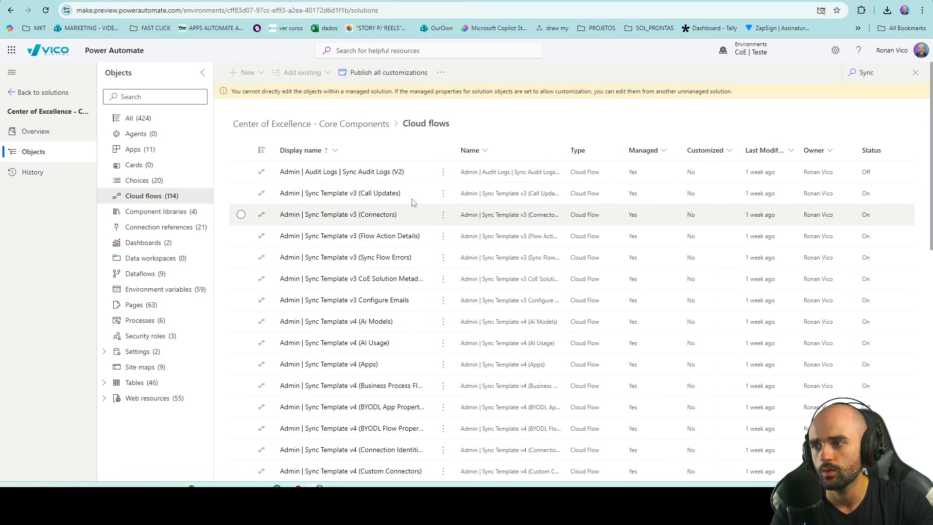
scroll(426, 256, down, 8)
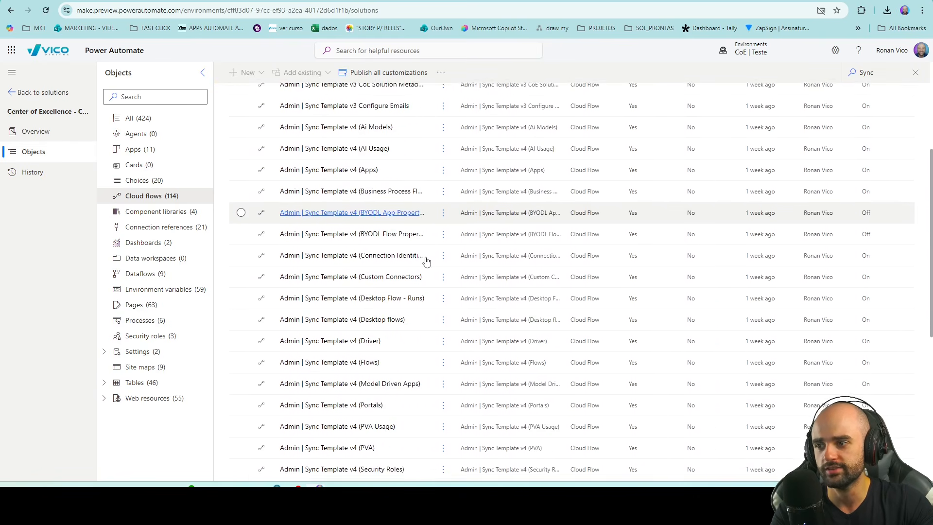
scroll(427, 259, down, 4)
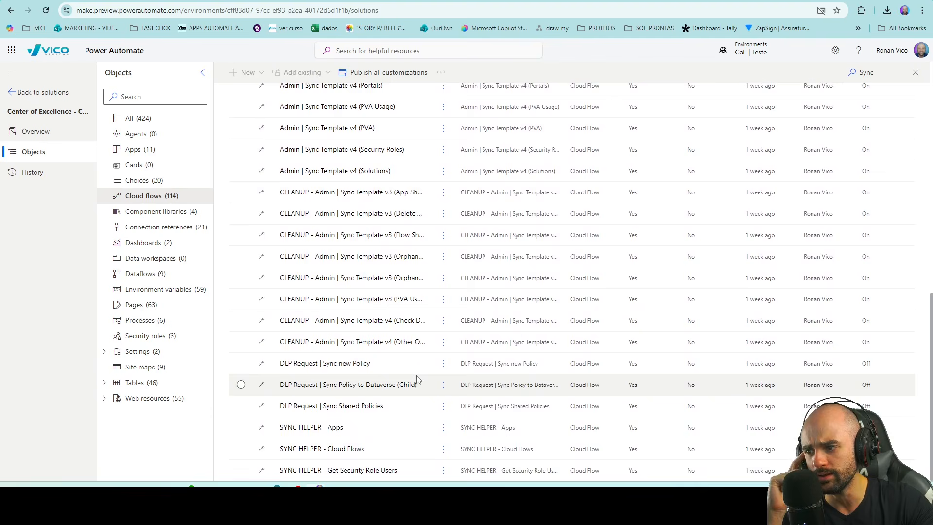
scroll(420, 380, up, 9)
scroll(340, 389, up, 3)
scroll(395, 311, down, 4)
Step: Open the details page of the Admin | Sync Template v4 (Driver) flow
click(395, 312)
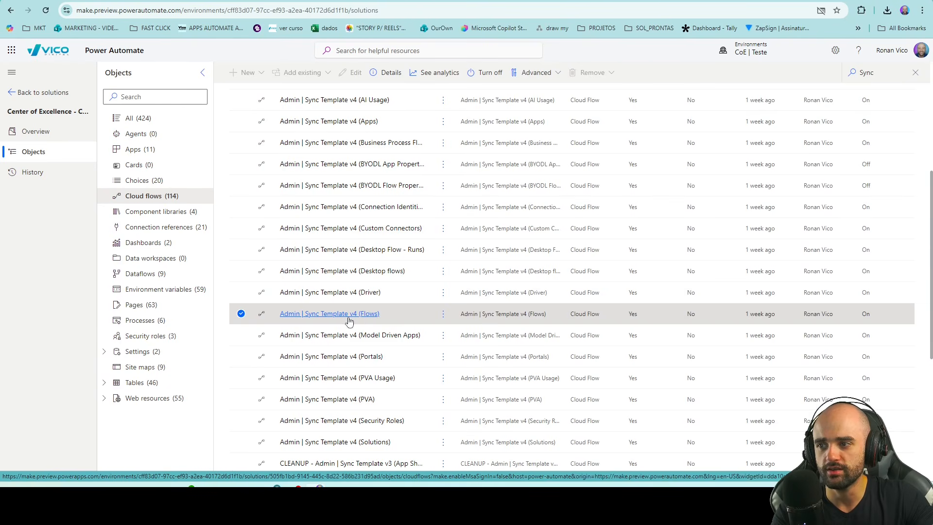
click(391, 300)
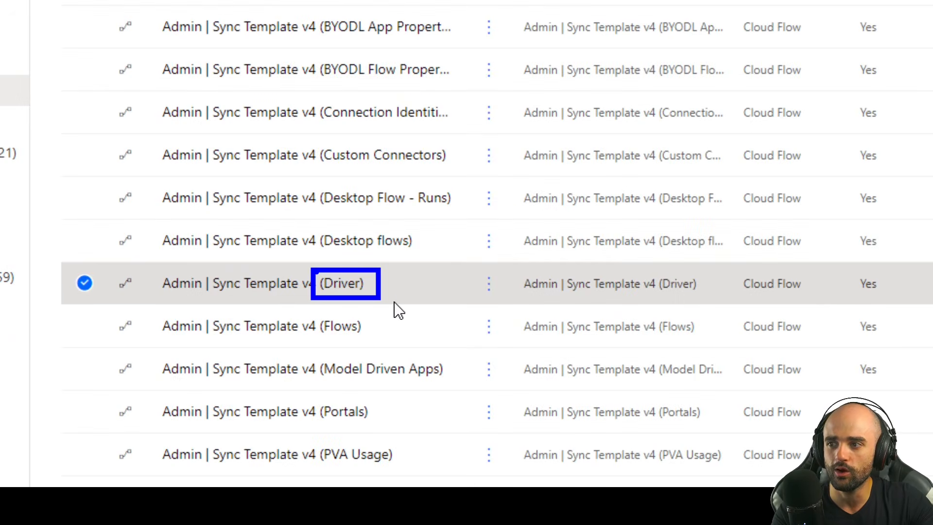
click(279, 289)
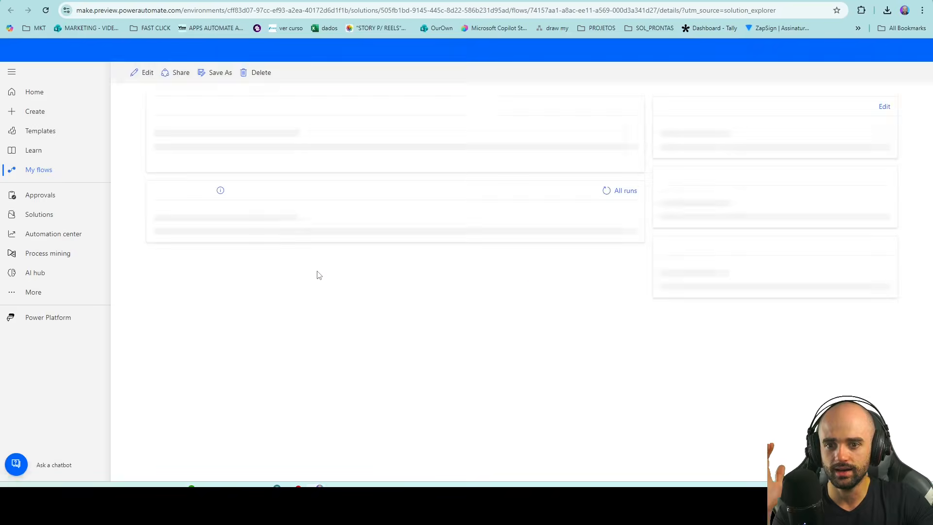
Step: Edit the Driver flow and expand its Delay Inventory condition and 'Delay 1 to 300 minutes' action
click(138, 78)
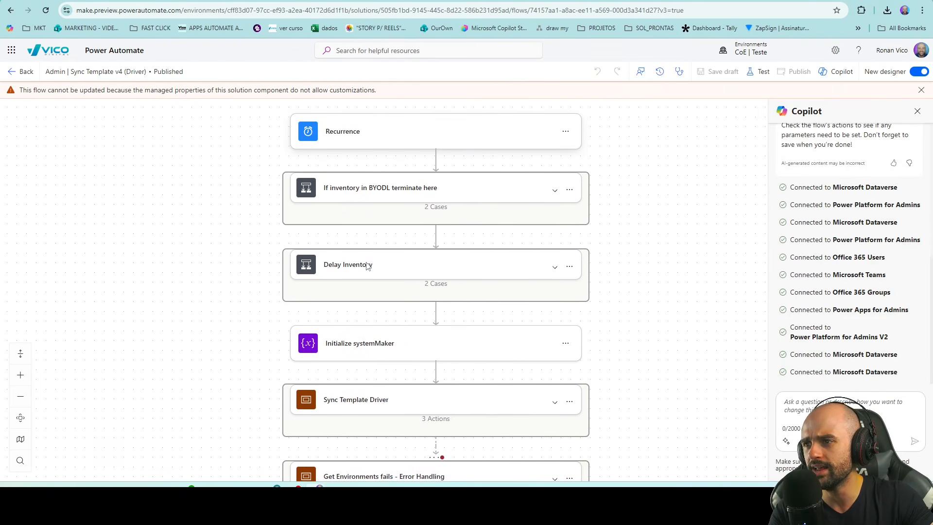
click(554, 267)
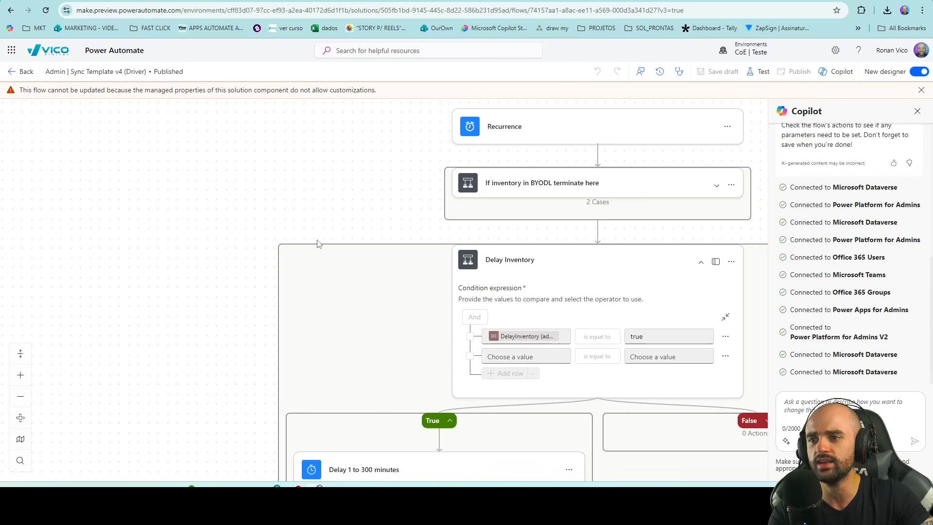
click(293, 376)
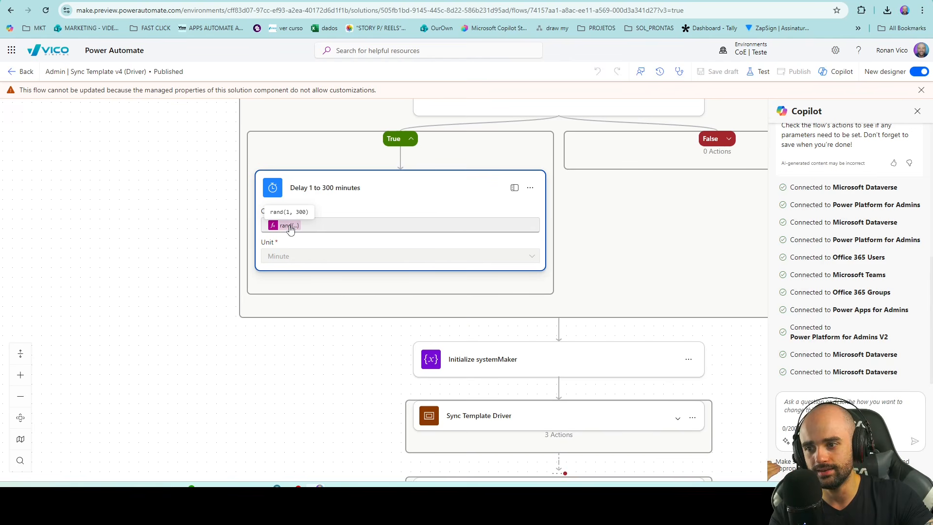
scroll(313, 284, down, 6)
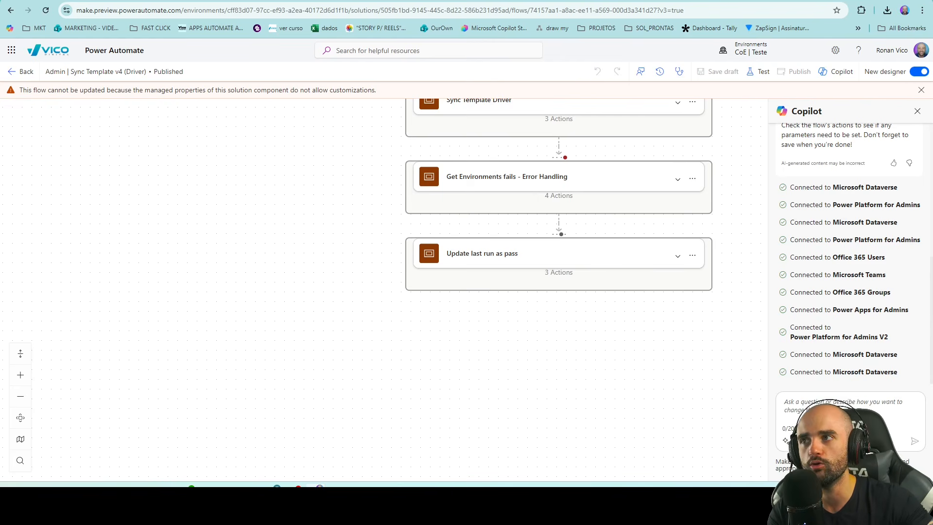
key(ctrl+Tab)
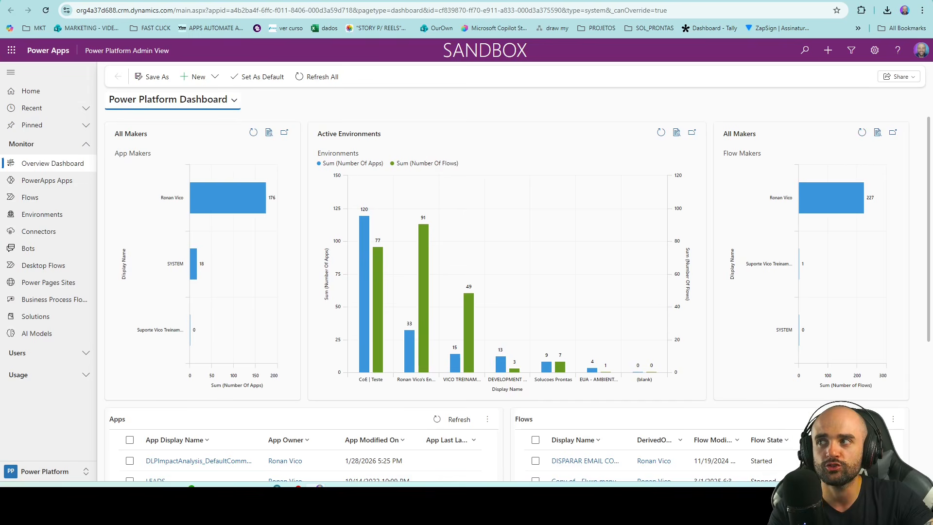
key(ctrl+shift+Tab)
scroll(359, 294, up, 6)
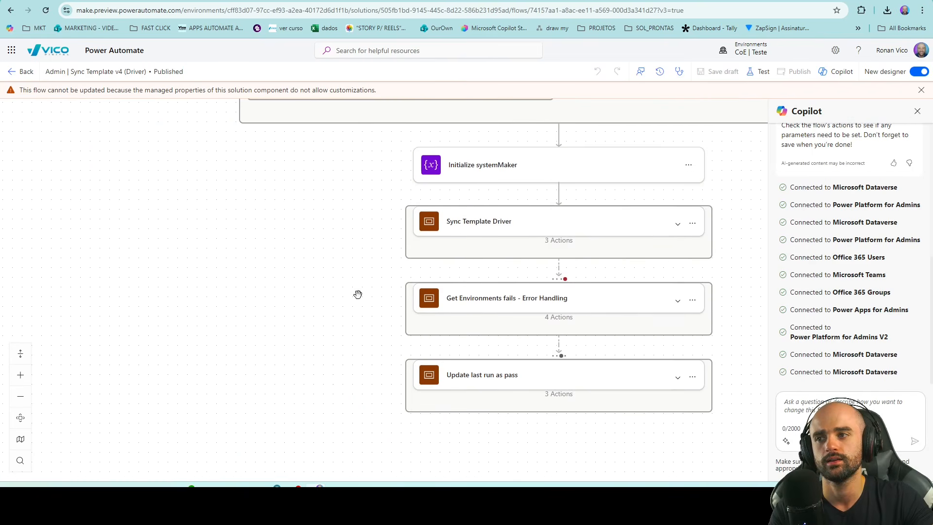